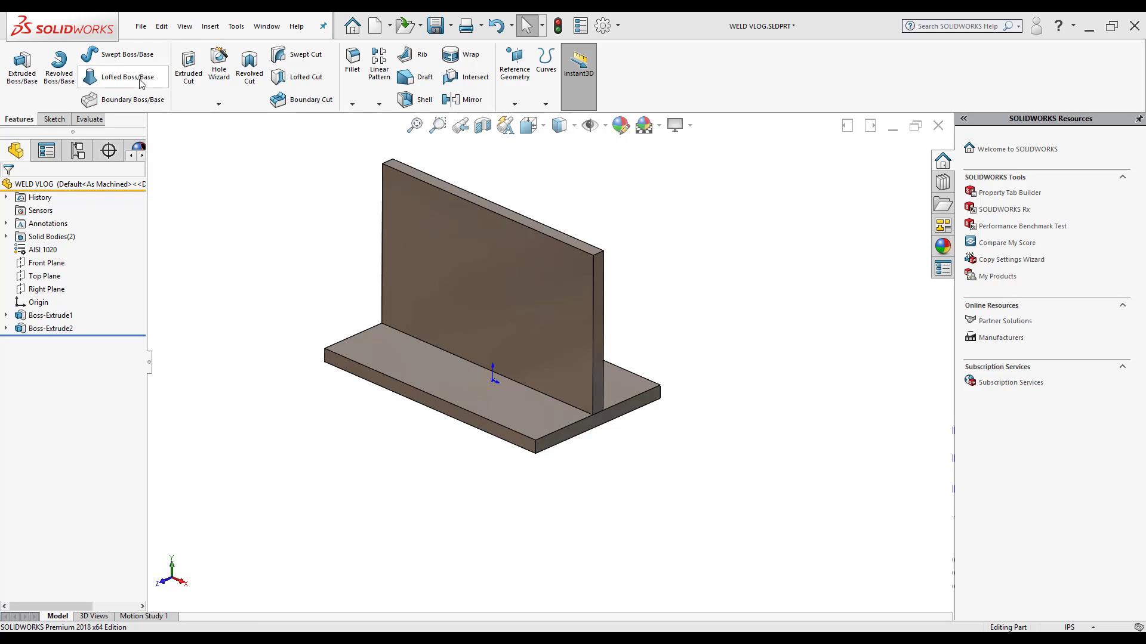
# - Enable the Weldments toolset in the CommandManager and show its tools
pyautogui.rightClick(107, 121)
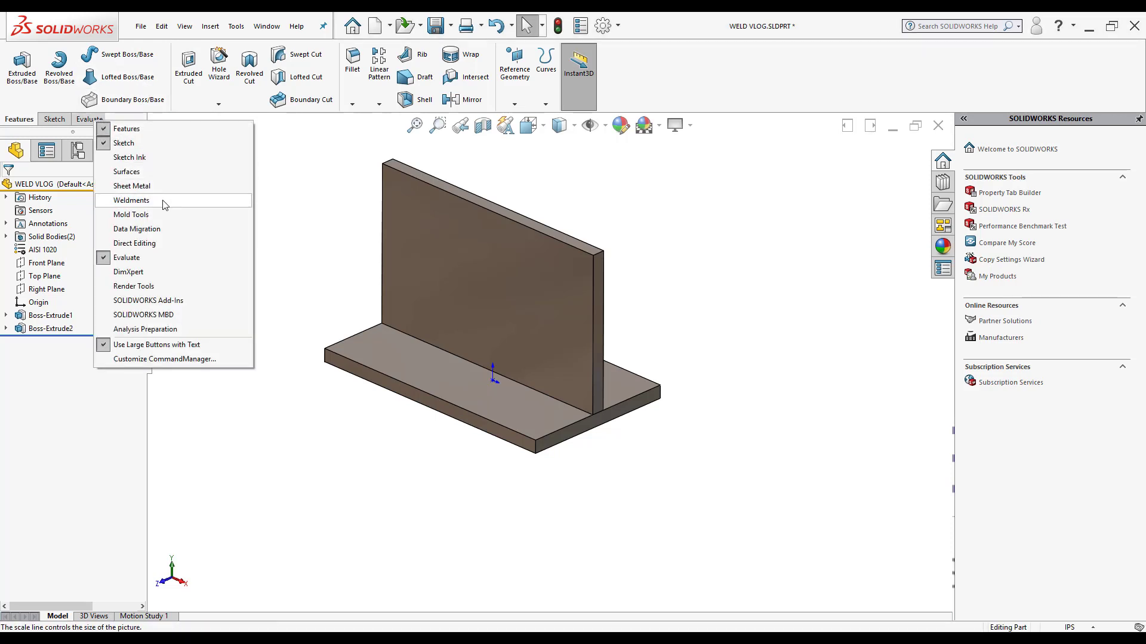
pyautogui.click(165, 203)
pyautogui.click(108, 122)
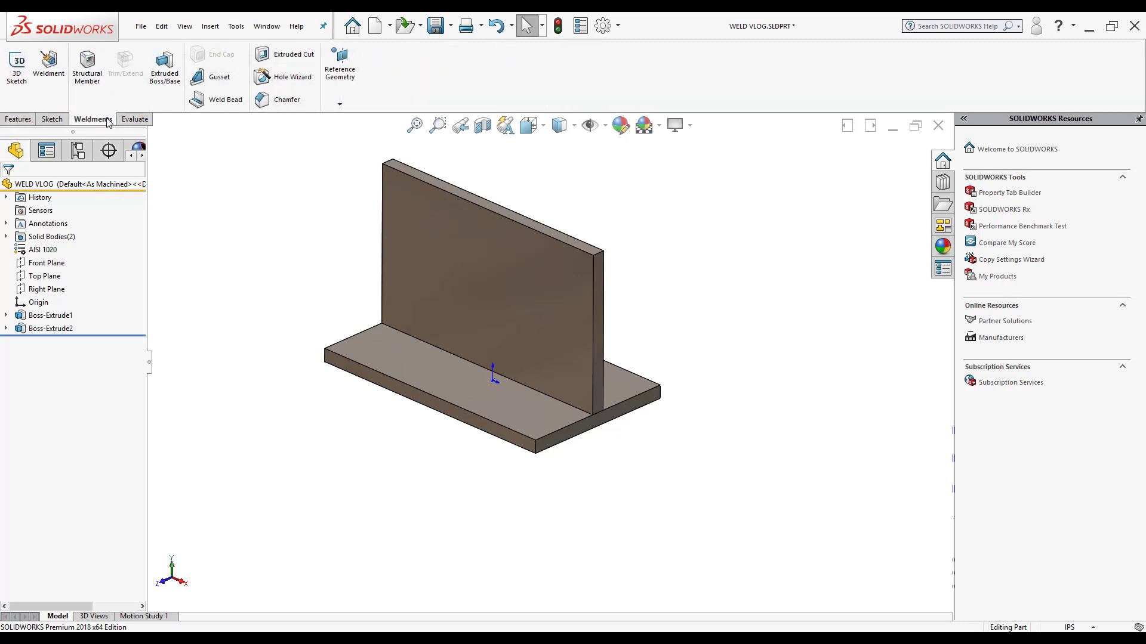
# - Start a weld bead between the upright plate's front face and the base plate's top face
pyautogui.click(220, 100)
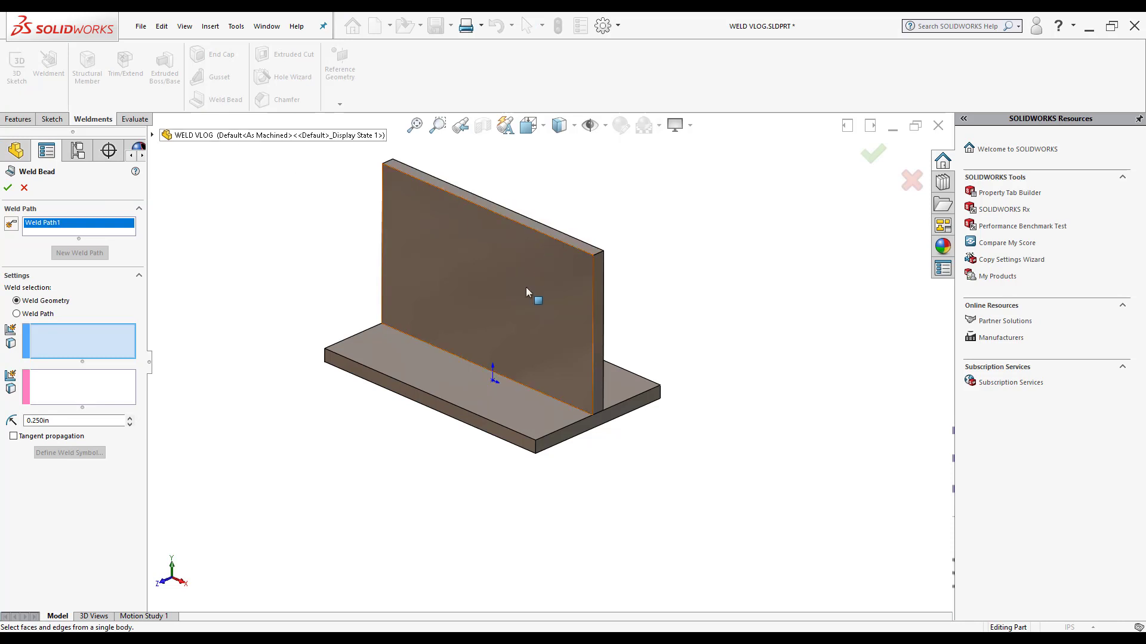
pyautogui.click(484, 284)
pyautogui.click(123, 392)
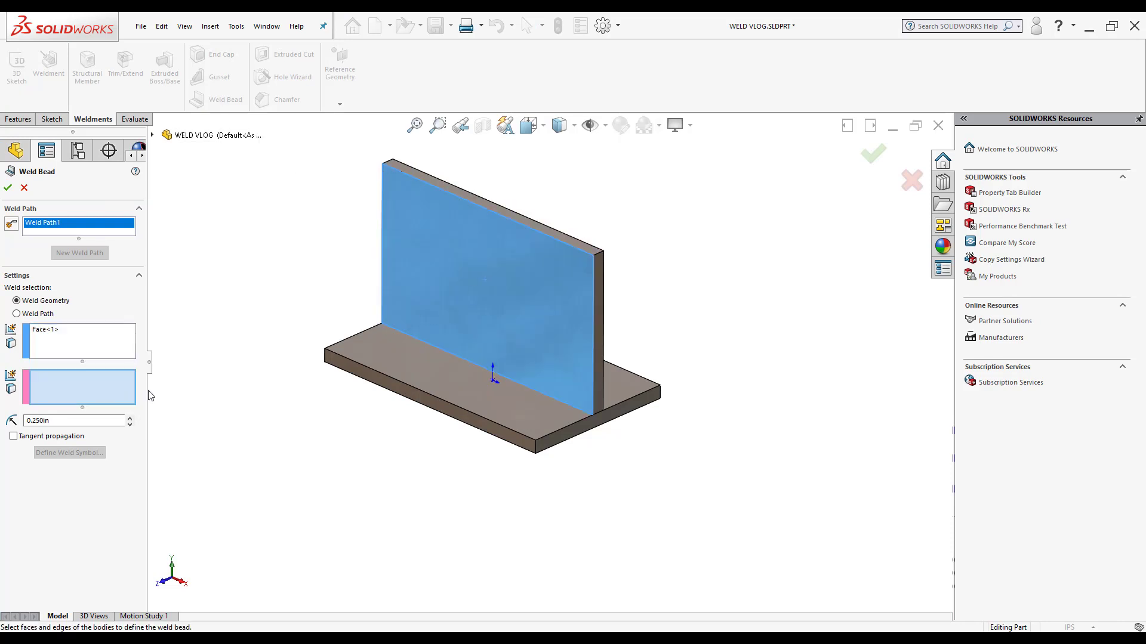
pyautogui.click(444, 382)
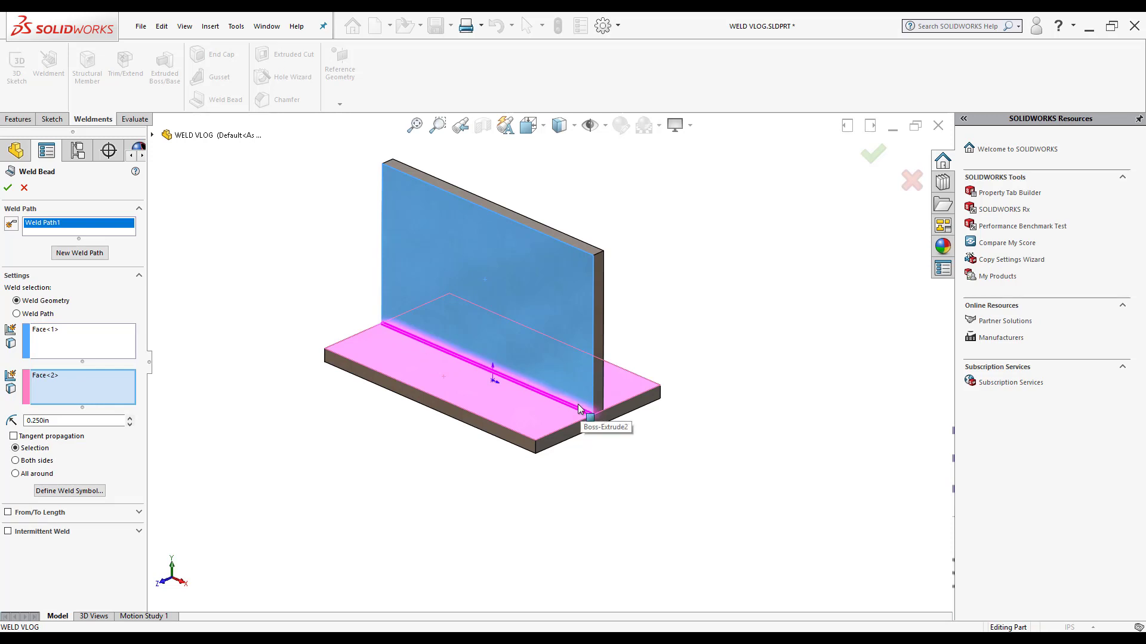
# - Use the plates' joint edge as the weld path with a 1/4 inch bead size
pyautogui.click(17, 314)
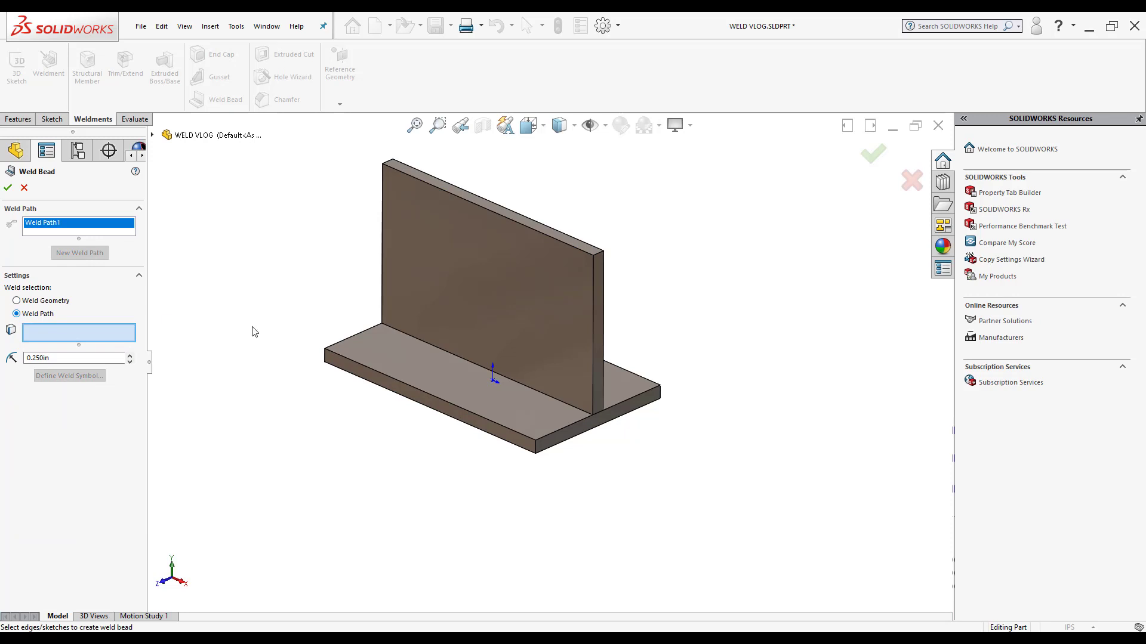
pyautogui.click(420, 341)
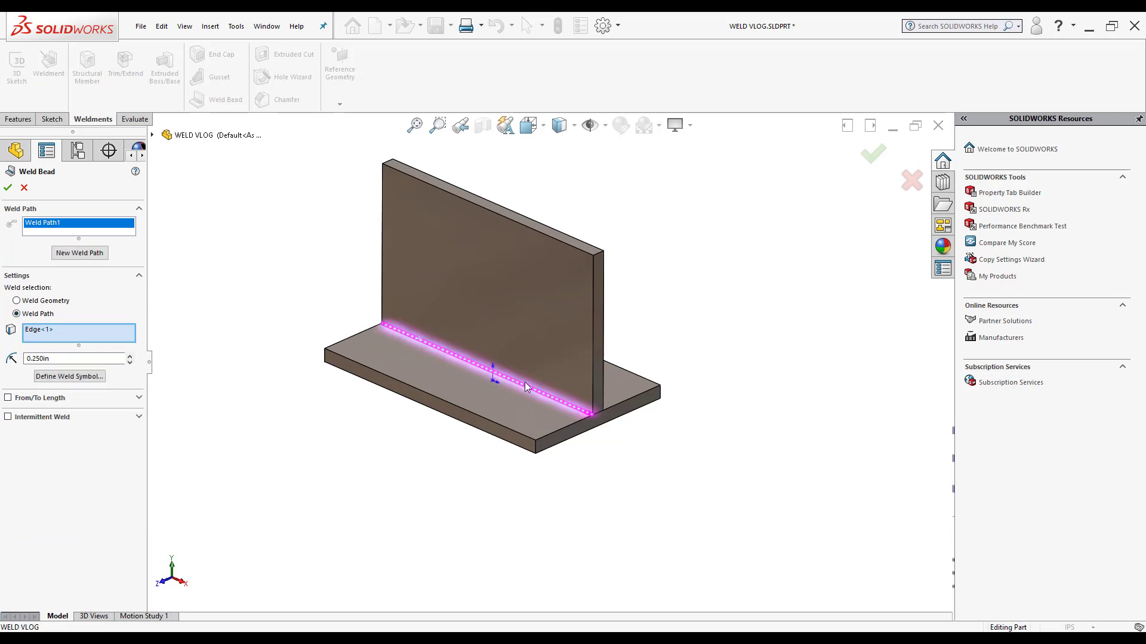
pyautogui.doubleClick(59, 359)
pyautogui.write('1/4')
pyautogui.press('Return')
pyautogui.doubleClick(77, 358)
pyautogui.write('1/')
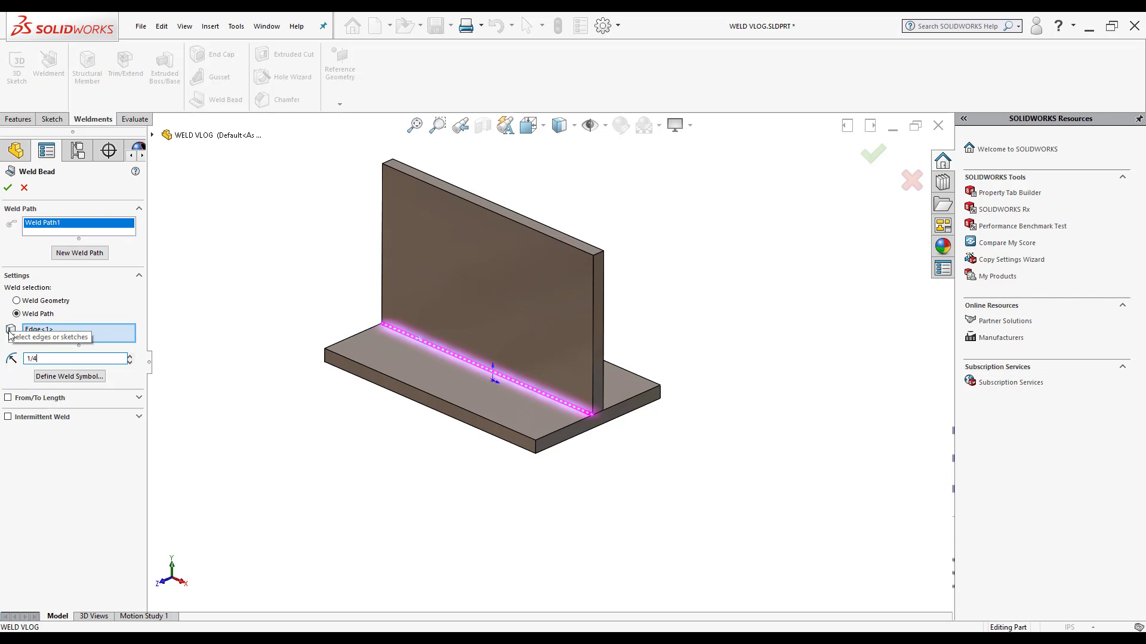
pyautogui.press('Return')
# - Turn on From/To Length and try a 1 inch start with 3 inch length
pyautogui.click(8, 398)
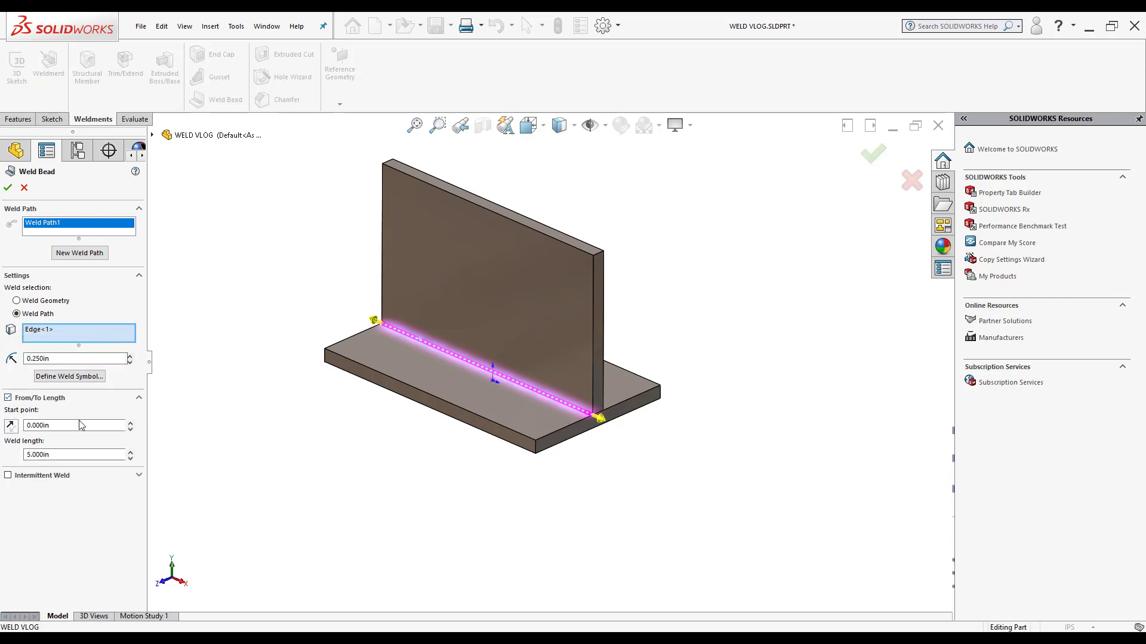
pyautogui.click(103, 427)
pyautogui.moveTo(103, 429); pyautogui.dragTo(2, 426)
pyautogui.write('1')
pyautogui.press('Return')
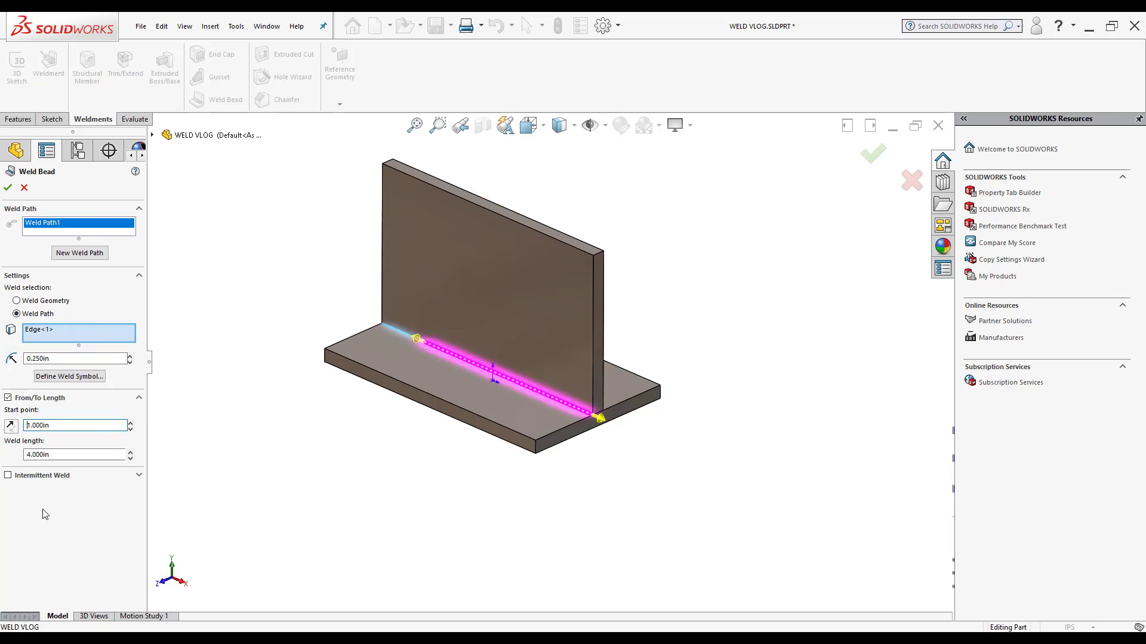
pyautogui.moveTo(77, 456); pyautogui.dragTo(4, 442)
pyautogui.write('3')
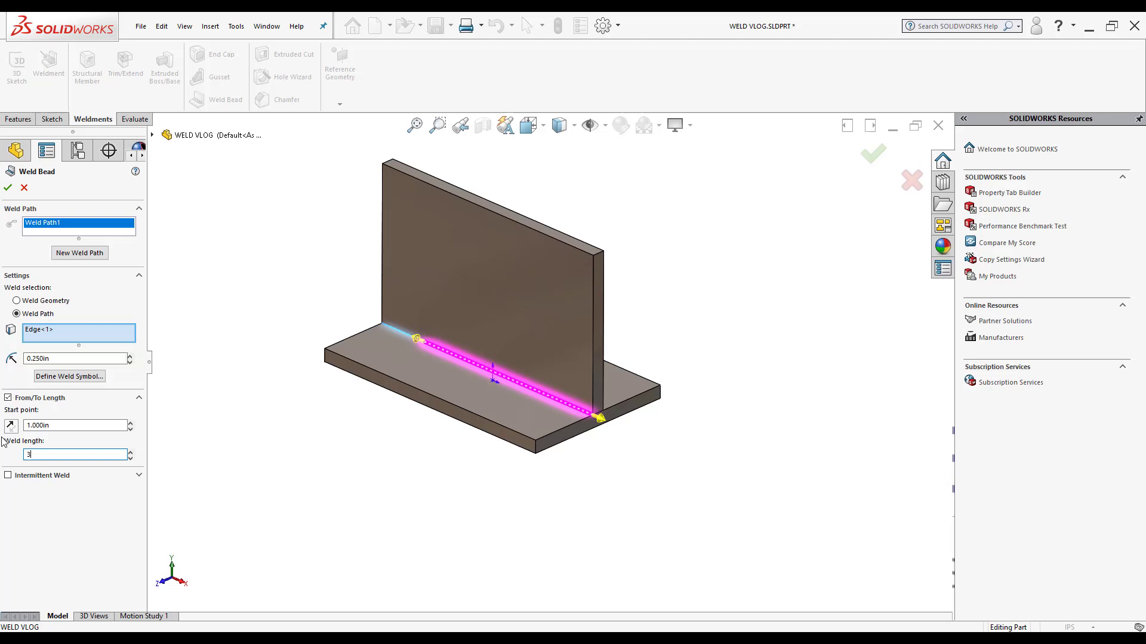
pyautogui.press('Return')
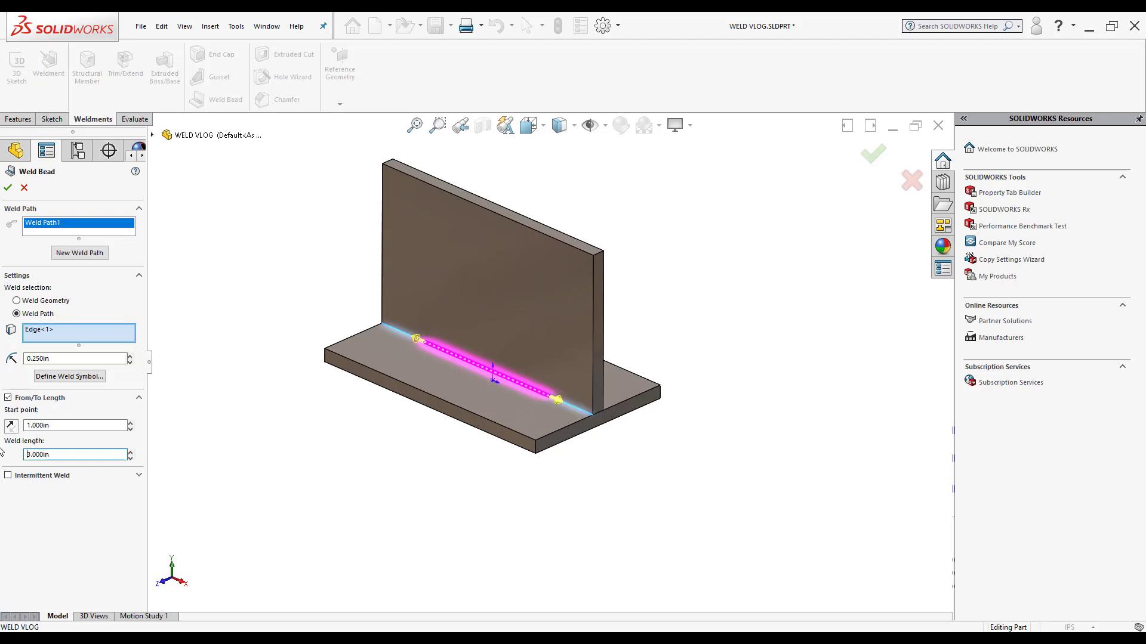
# - Reset the weld start to 0 and length to 5 inches
pyautogui.moveTo(74, 425); pyautogui.dragTo(25, 425)
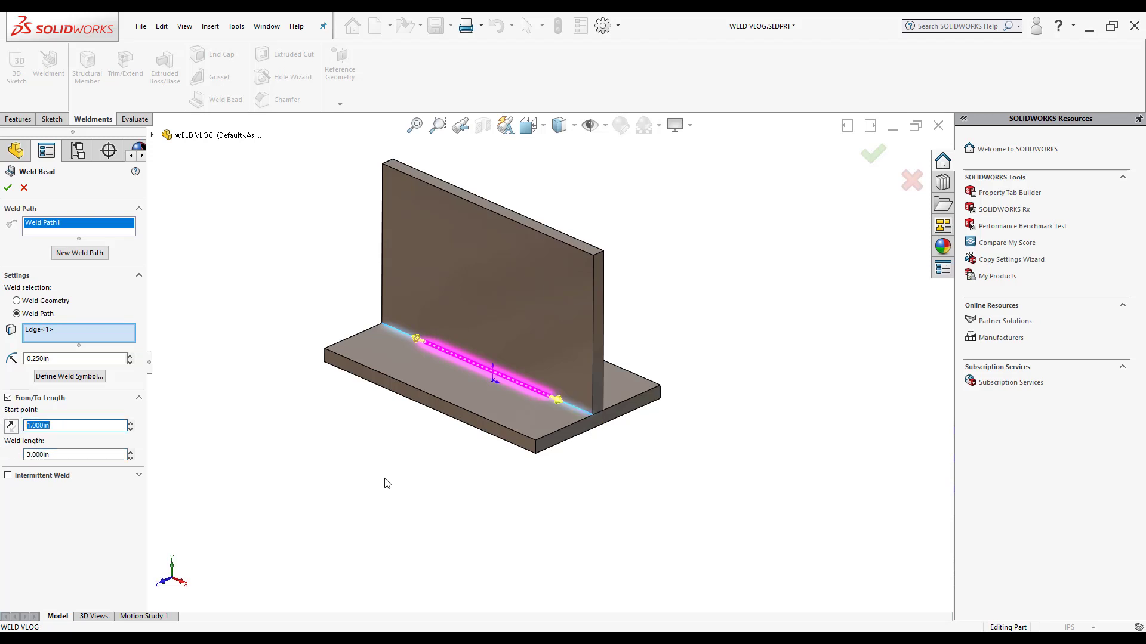
pyautogui.write('0')
pyautogui.press('Return')
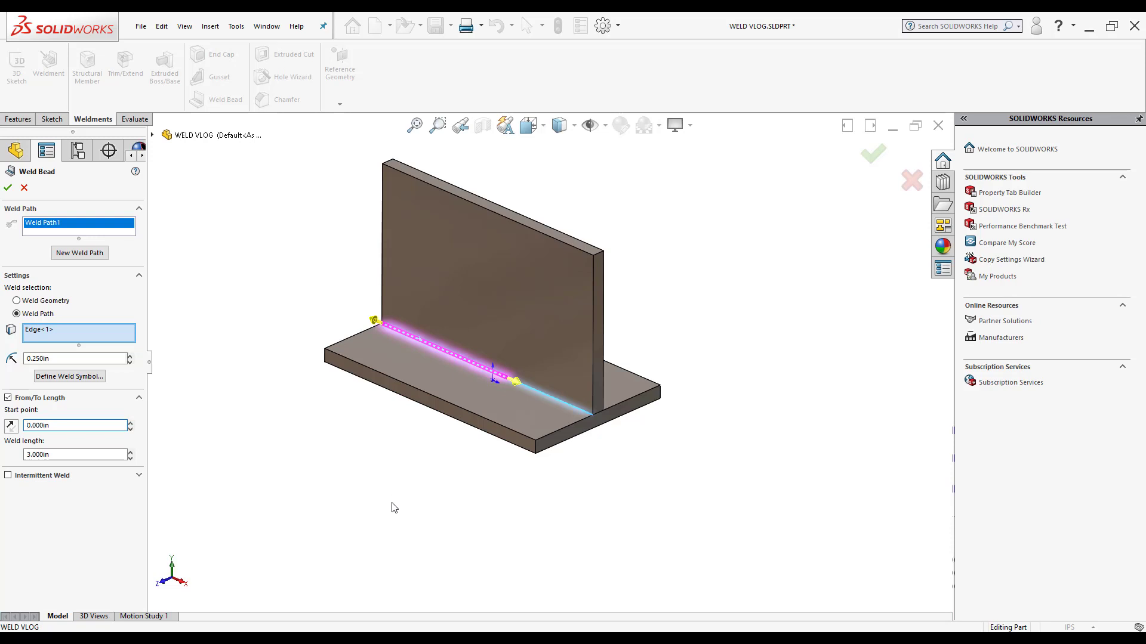
pyautogui.moveTo(122, 451); pyautogui.dragTo(25, 454)
pyautogui.write('5')
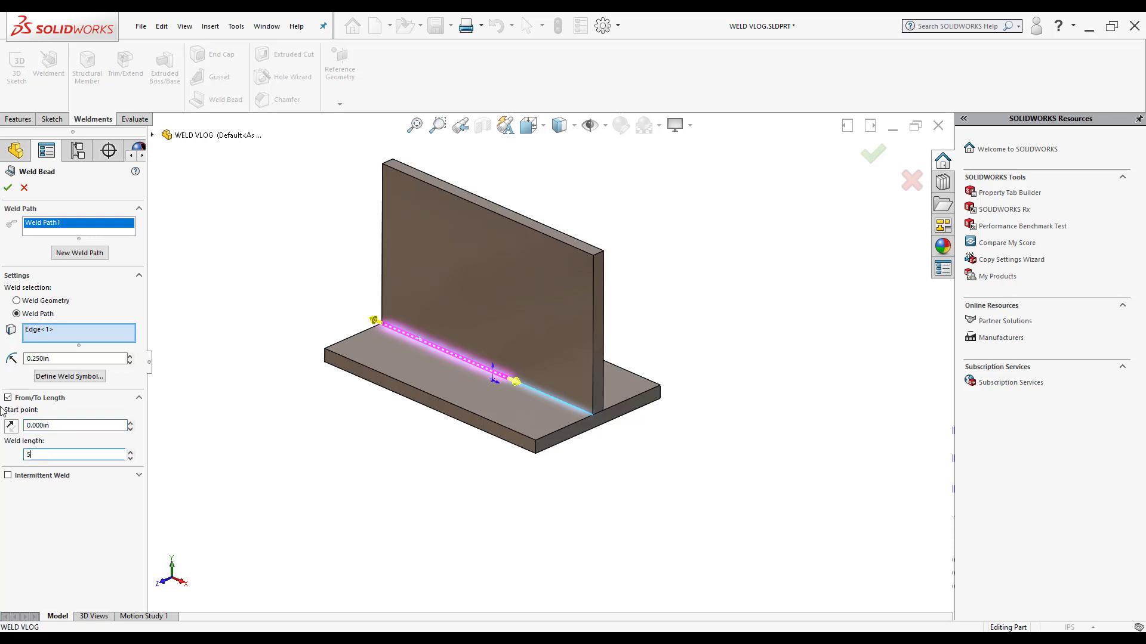
pyautogui.press('Return')
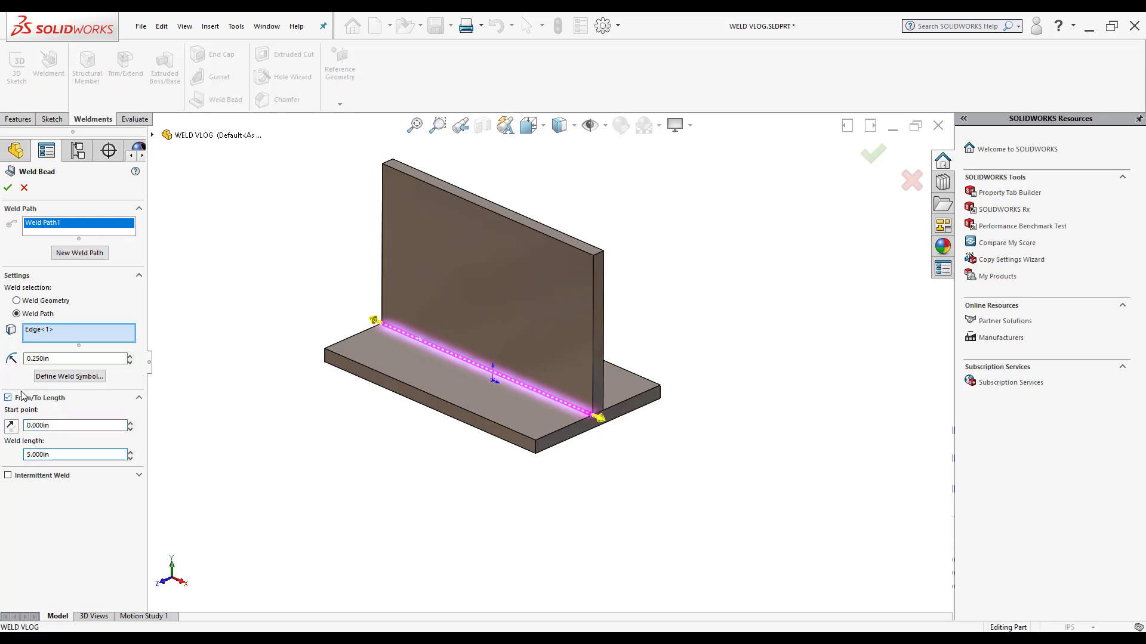
# - Drop the length limit, trial a 1in/0.5in pitch intermittent weld, then revert to continuous
pyautogui.click(23, 397)
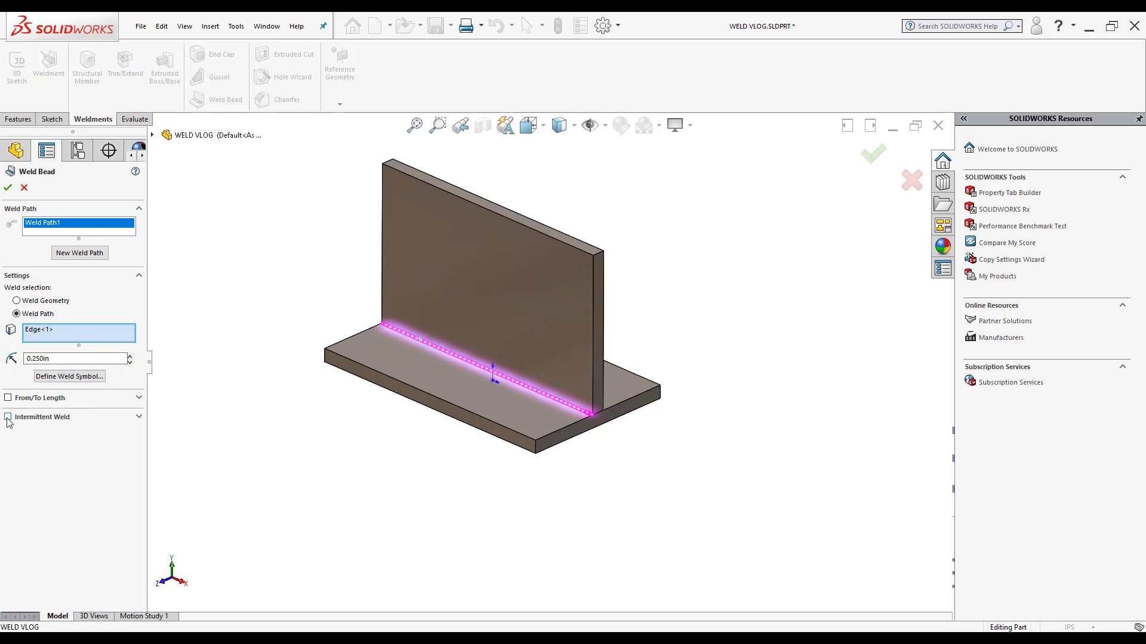
pyautogui.click(8, 418)
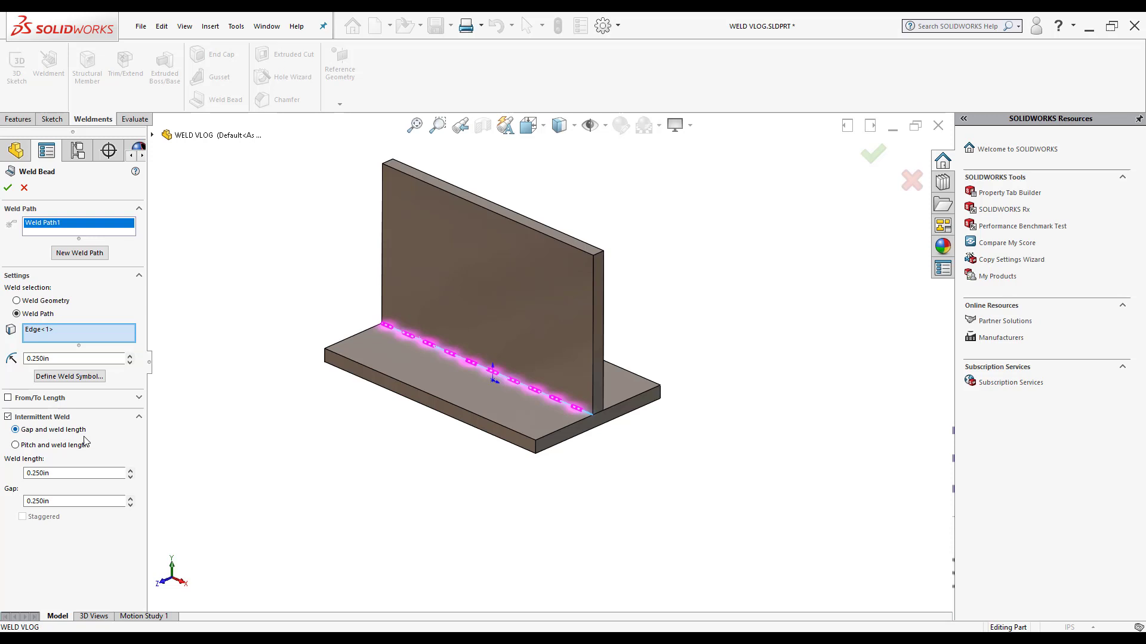
pyautogui.click(15, 445)
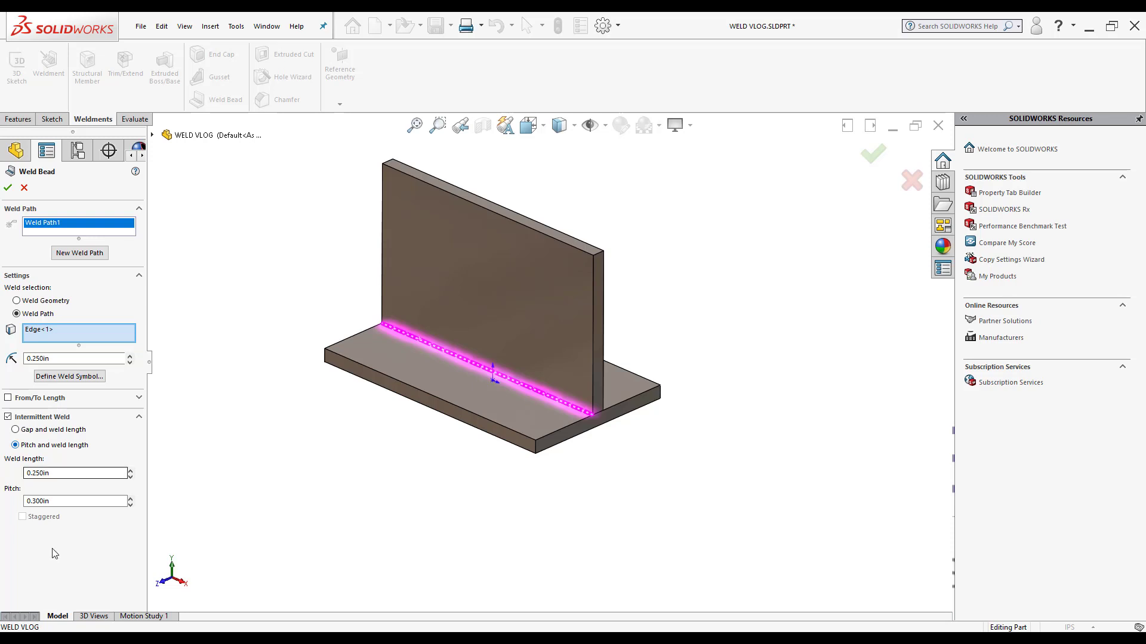
pyautogui.doubleClick(60, 473)
pyautogui.write('1')
pyautogui.press('Return')
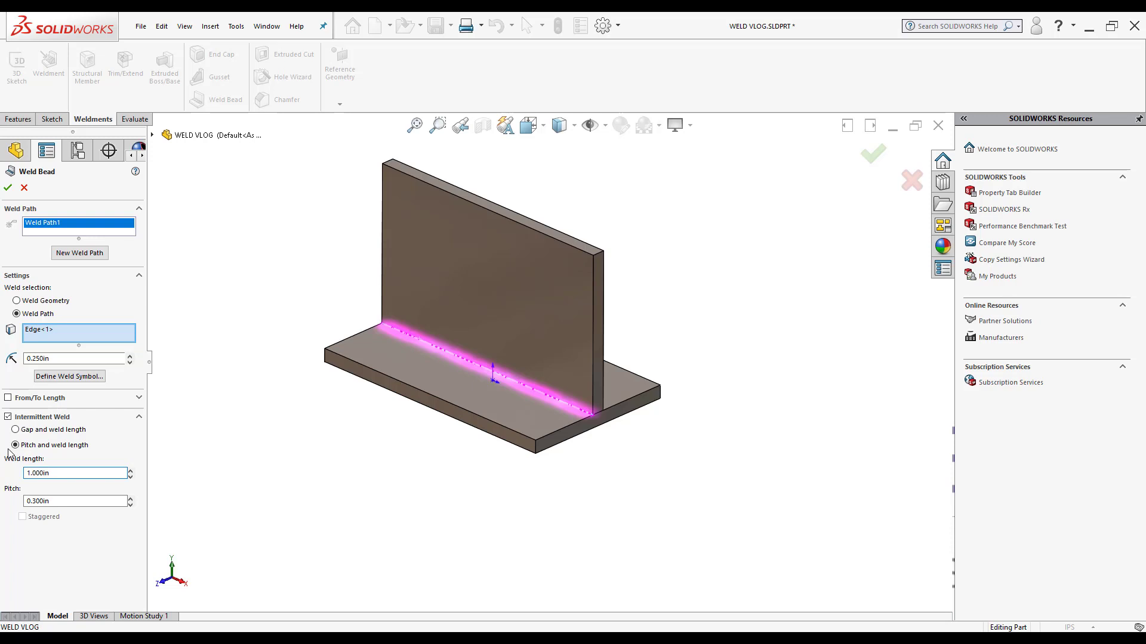
pyautogui.doubleClick(63, 502)
pyautogui.write('.5')
pyautogui.press('Return')
pyautogui.click(7, 417)
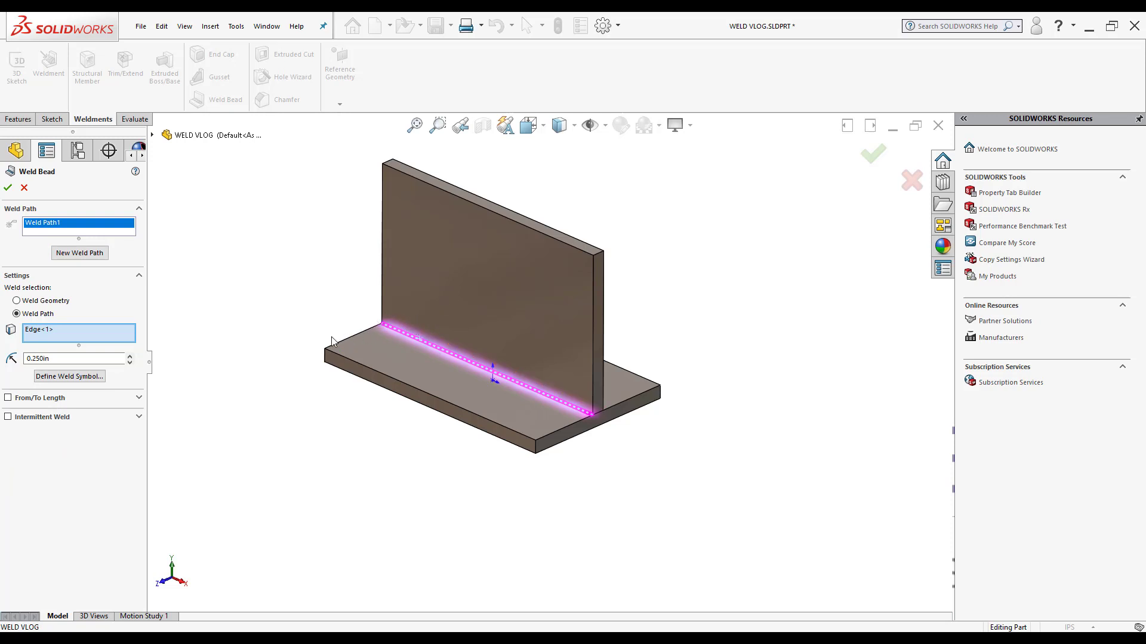
# - Define an ANSI weld symbol with a 0.25 fillet weld on the arrow side
pyautogui.click(99, 380)
pyautogui.moveTo(475, 145); pyautogui.dragTo(102, 133)
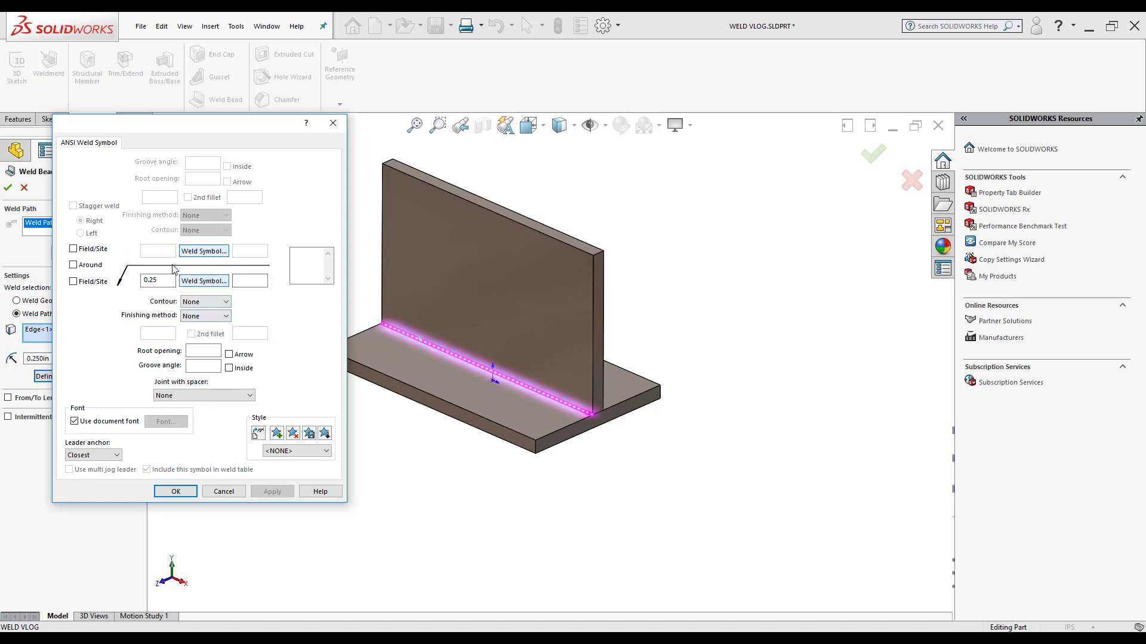
pyautogui.click(157, 280)
pyautogui.click(196, 284)
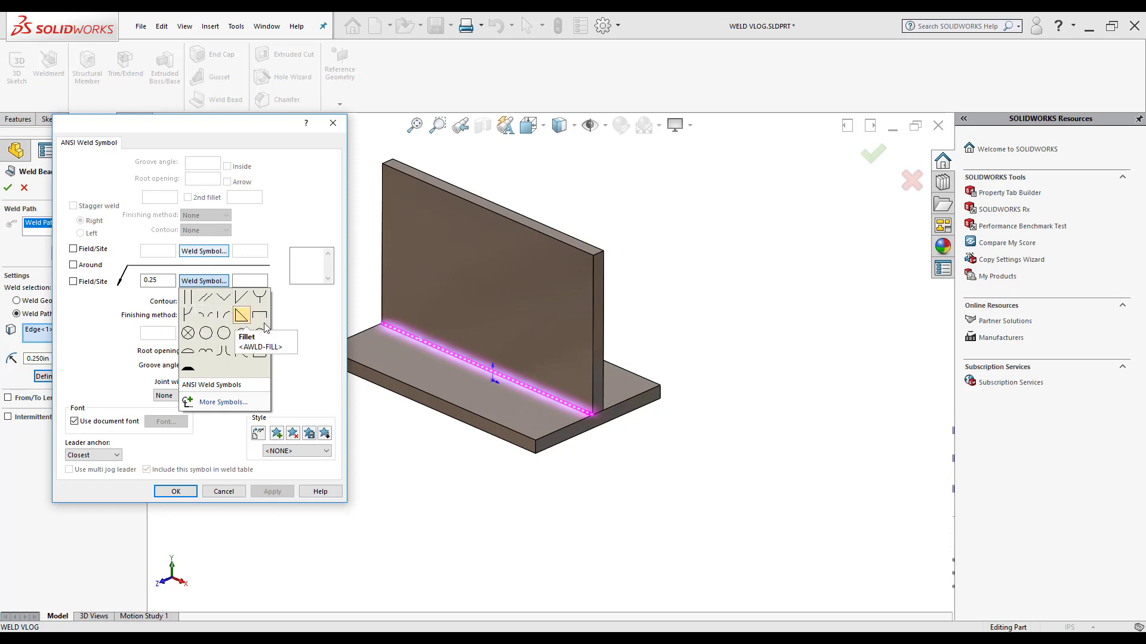
pyautogui.click(242, 315)
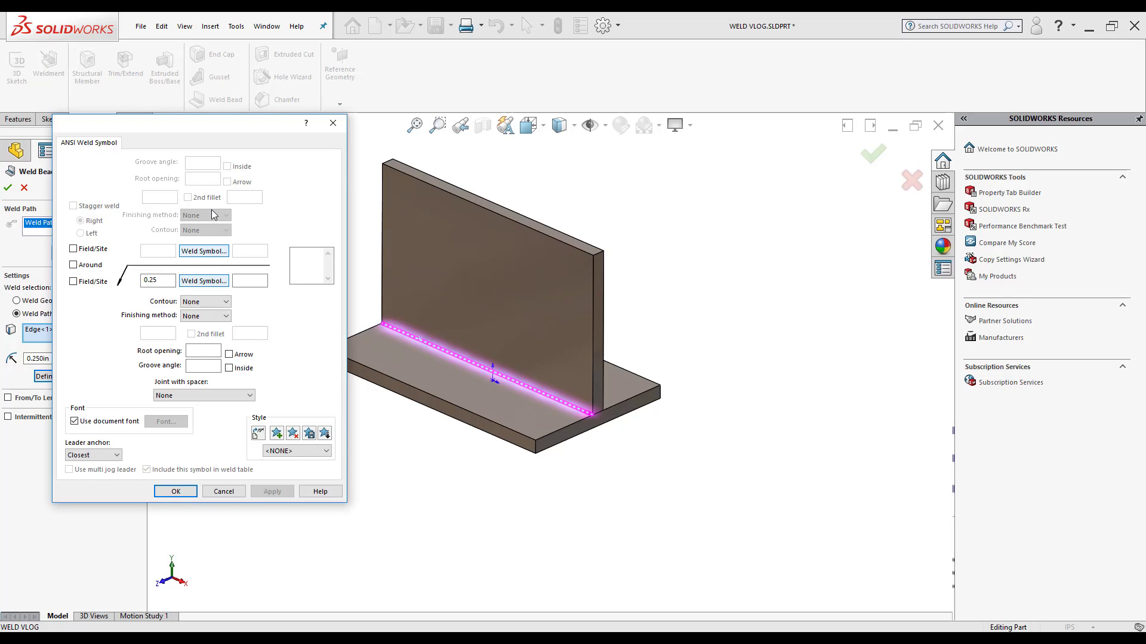
# - Give the fillet symbol a convex contour, G - Grinding finish and field flag, no all-around circle
pyautogui.click(210, 300)
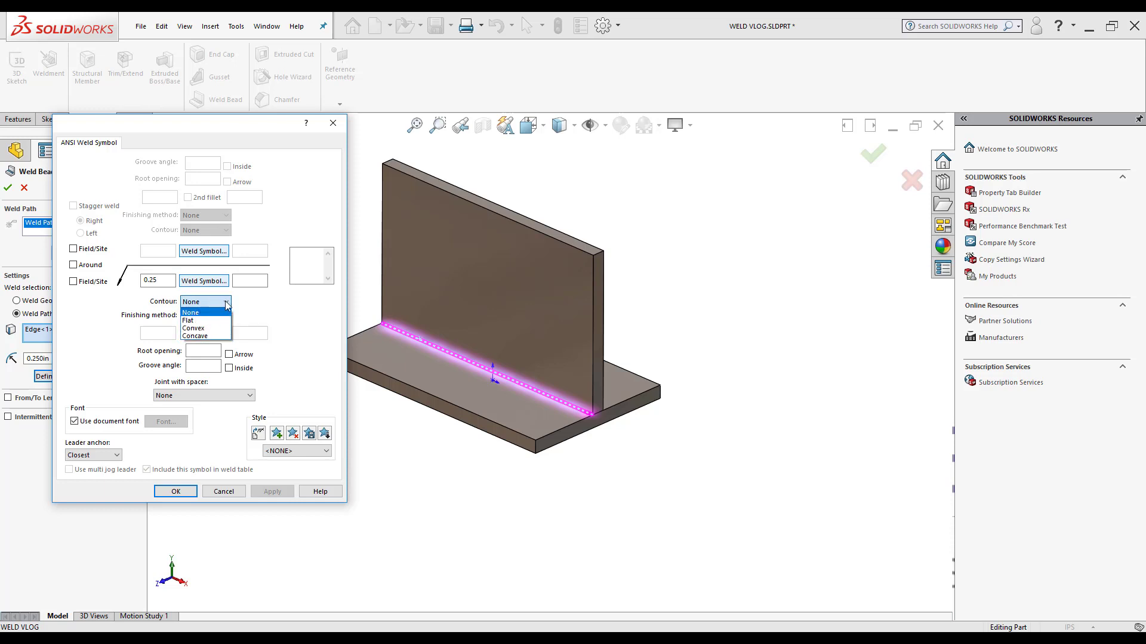
pyautogui.click(206, 329)
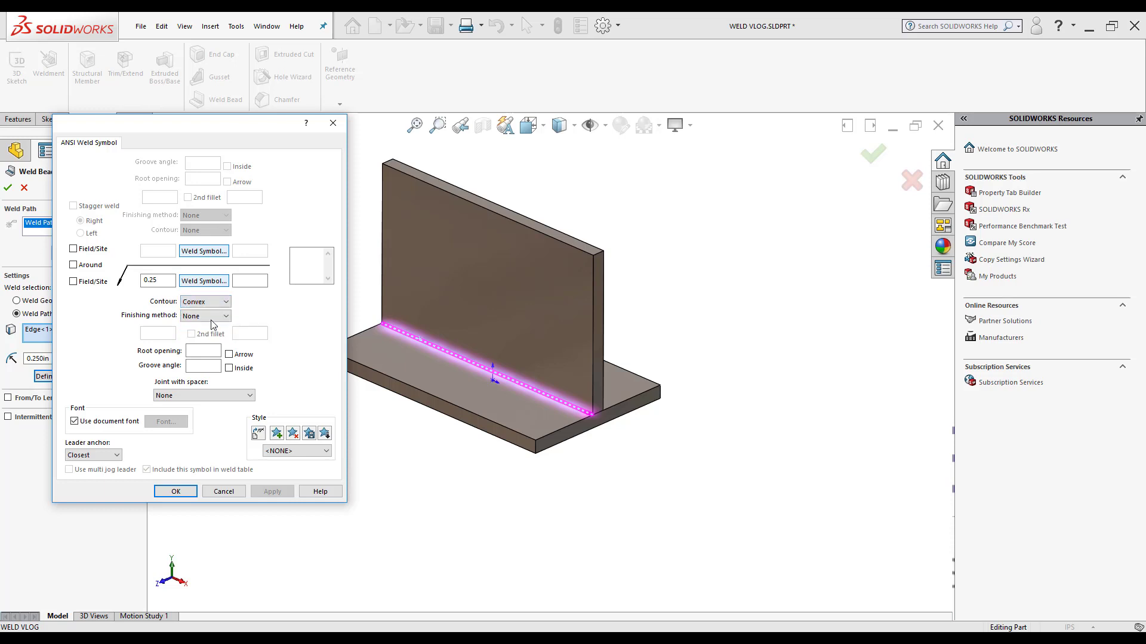
pyautogui.click(212, 316)
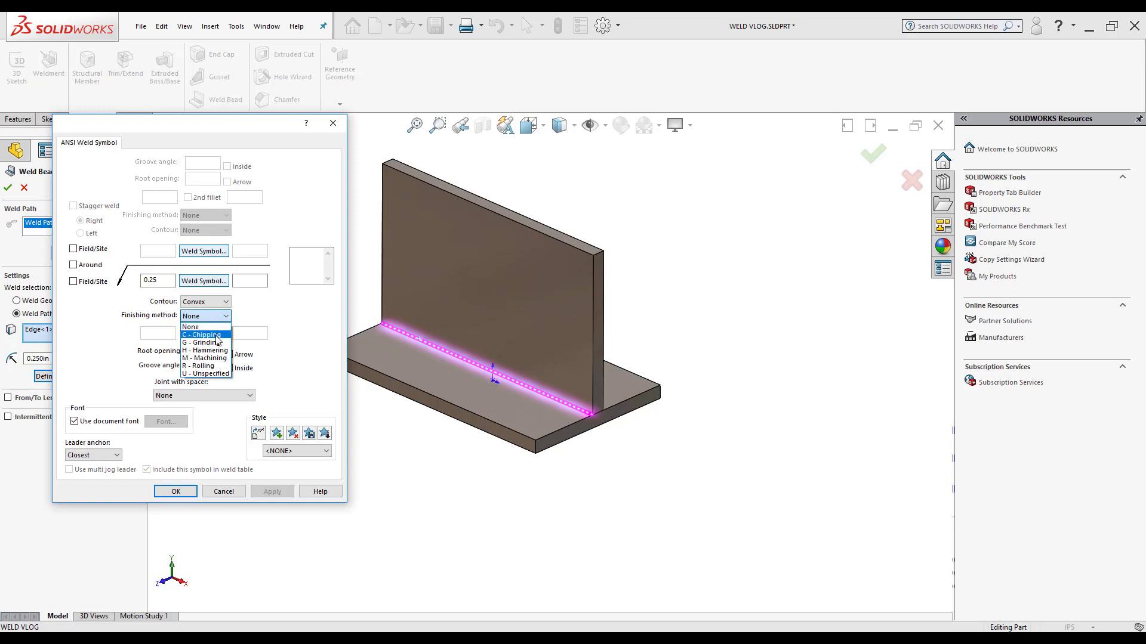
pyautogui.click(216, 342)
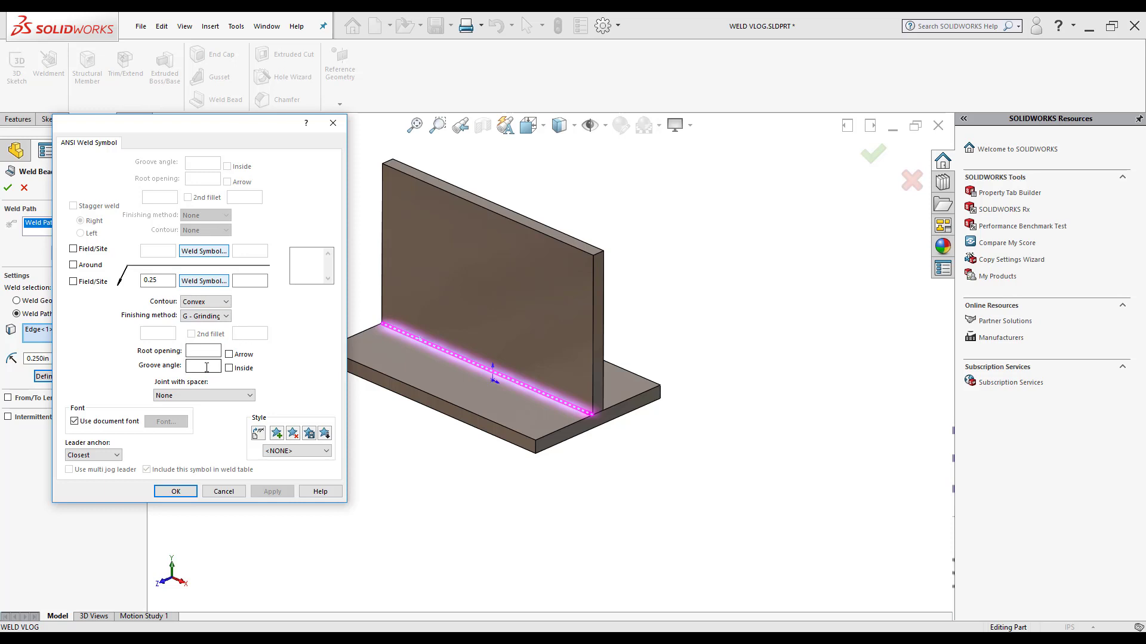
pyautogui.click(74, 266)
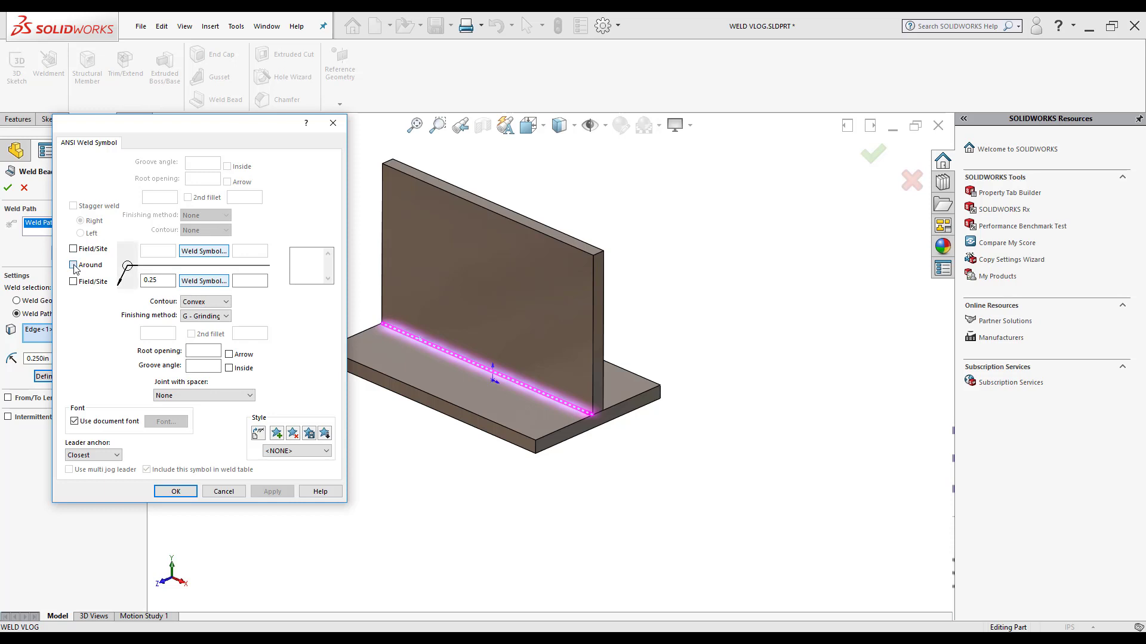
pyautogui.click(74, 265)
pyautogui.click(74, 282)
# - Add a weld symbol style, choosing Basic as its name, and confirm
pyautogui.click(278, 434)
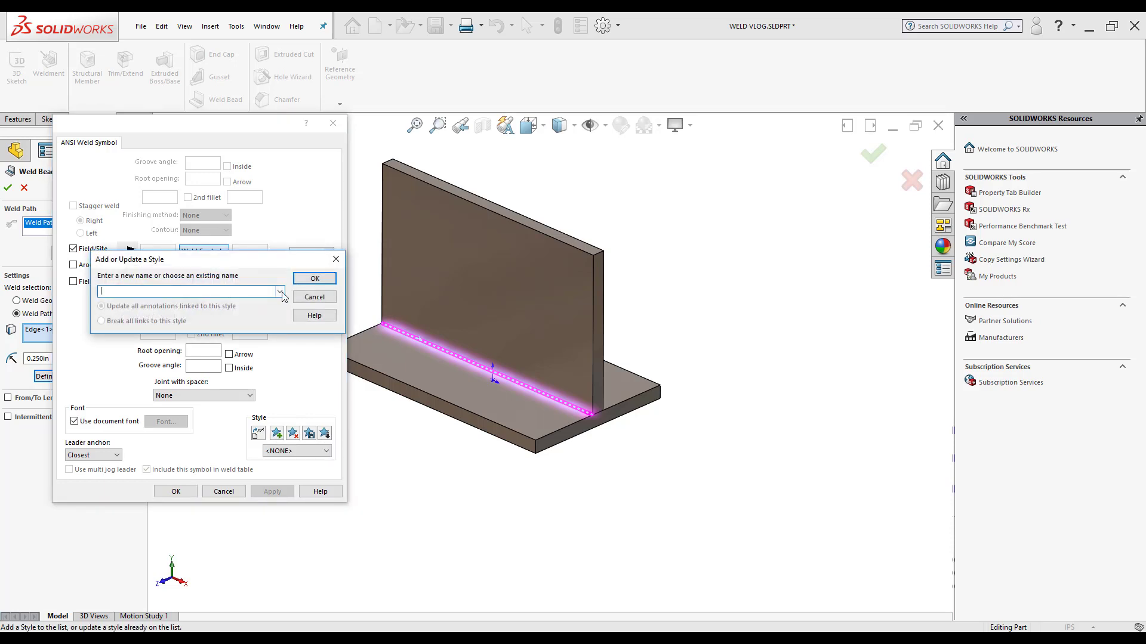
pyautogui.click(282, 291)
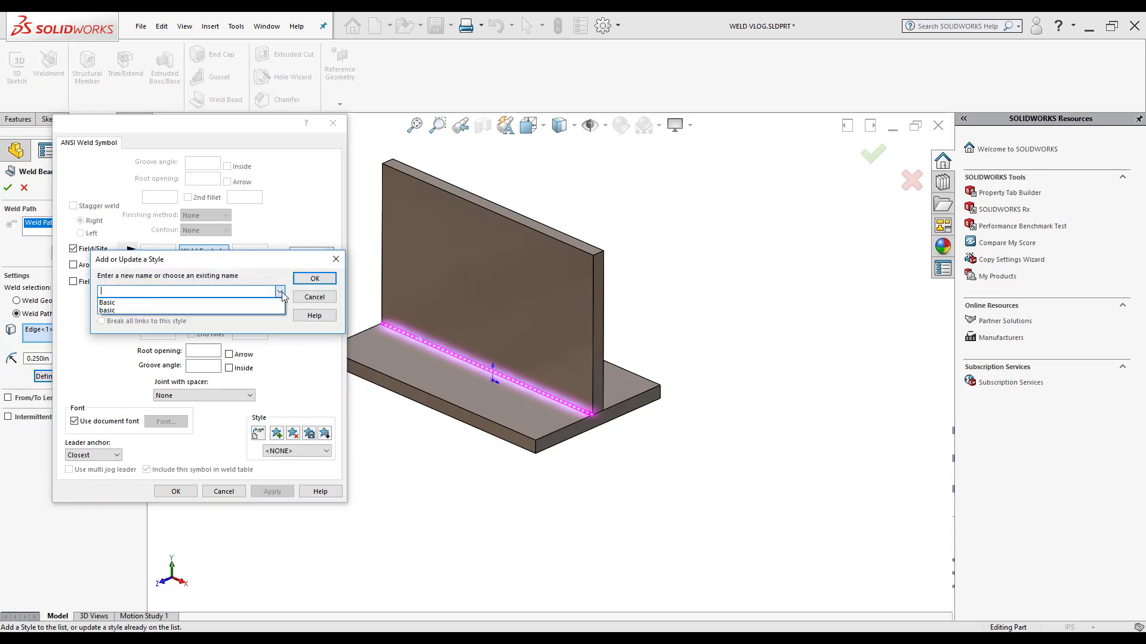
pyautogui.click(216, 304)
pyautogui.click(314, 278)
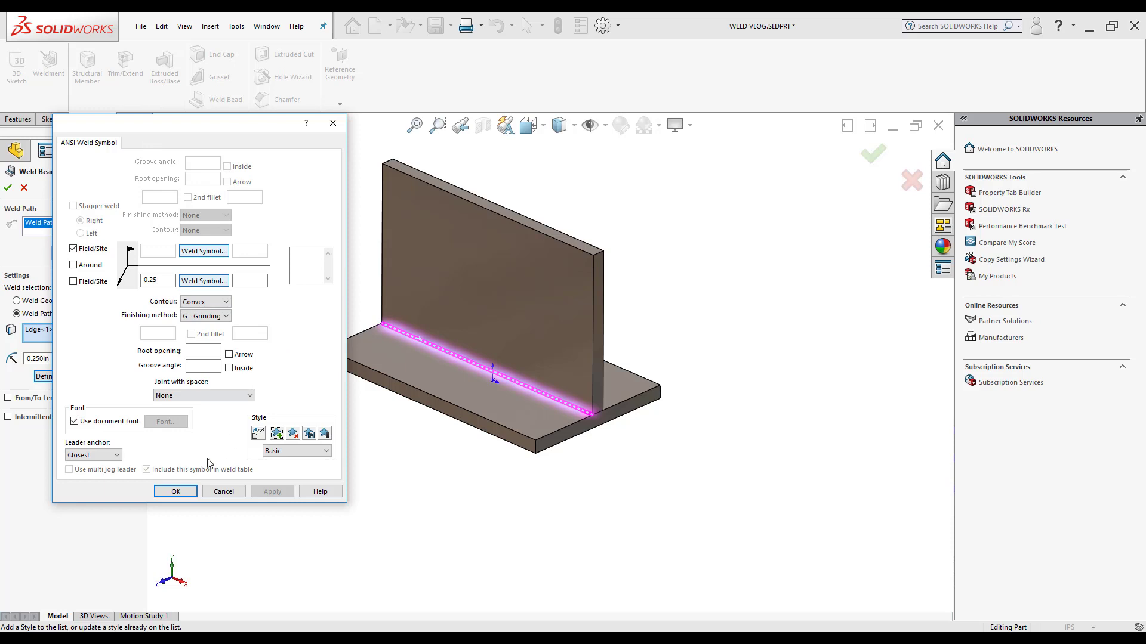
# - Apply the symbol, finish the weld bead, and place its symbol right of the joint
pyautogui.click(176, 491)
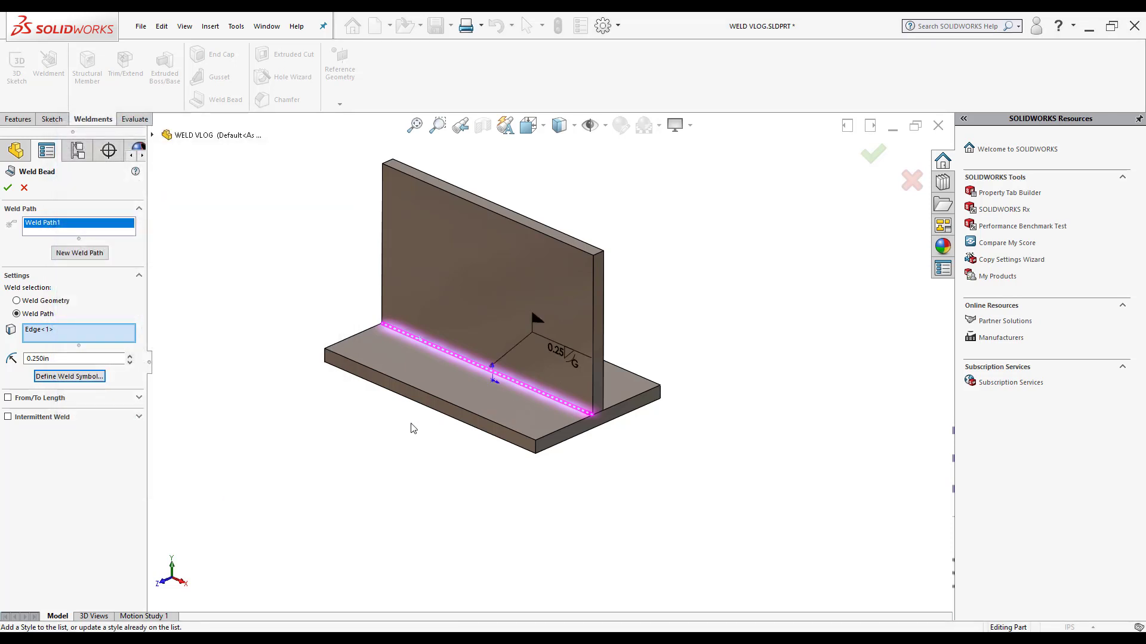
pyautogui.moveTo(413, 429); pyautogui.dragTo(542, 348, button='middle')
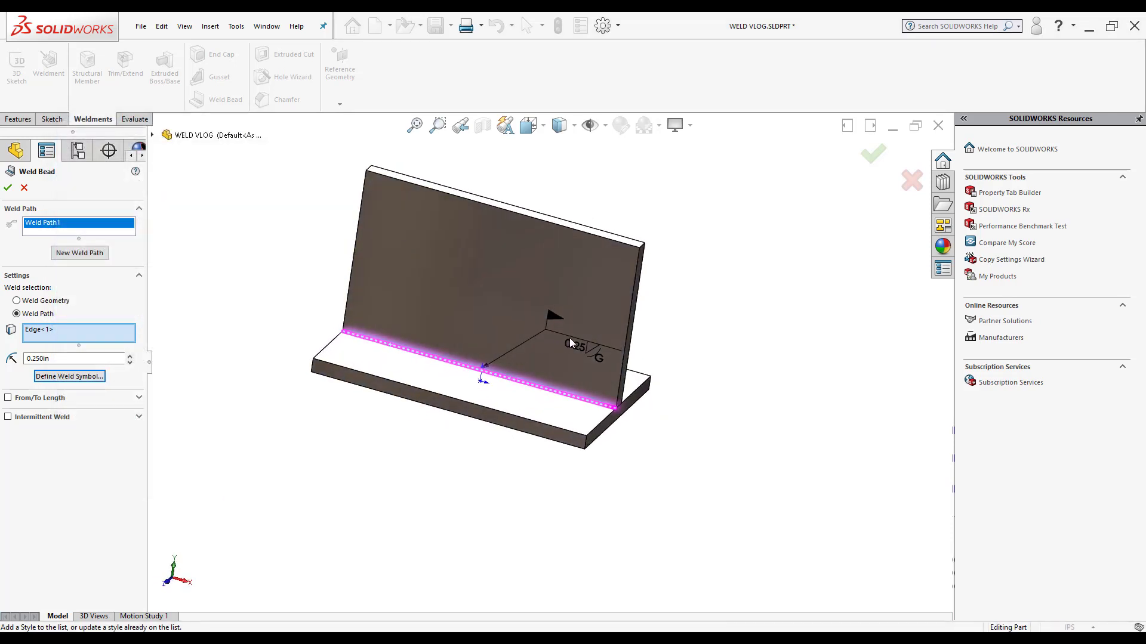
pyautogui.click(7, 190)
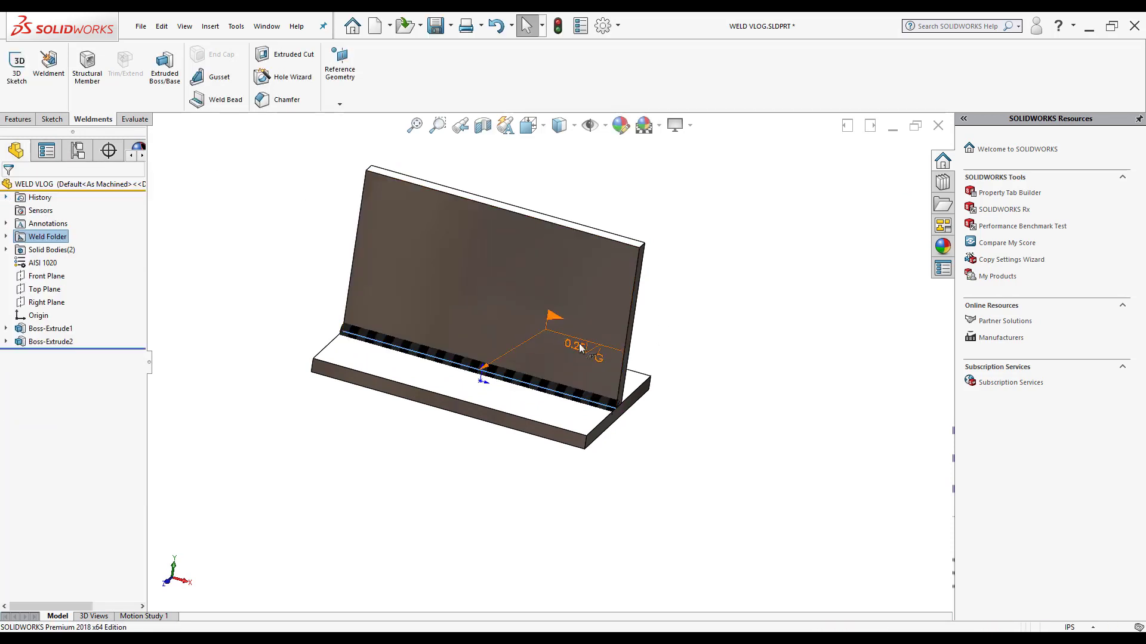
pyautogui.click(751, 355)
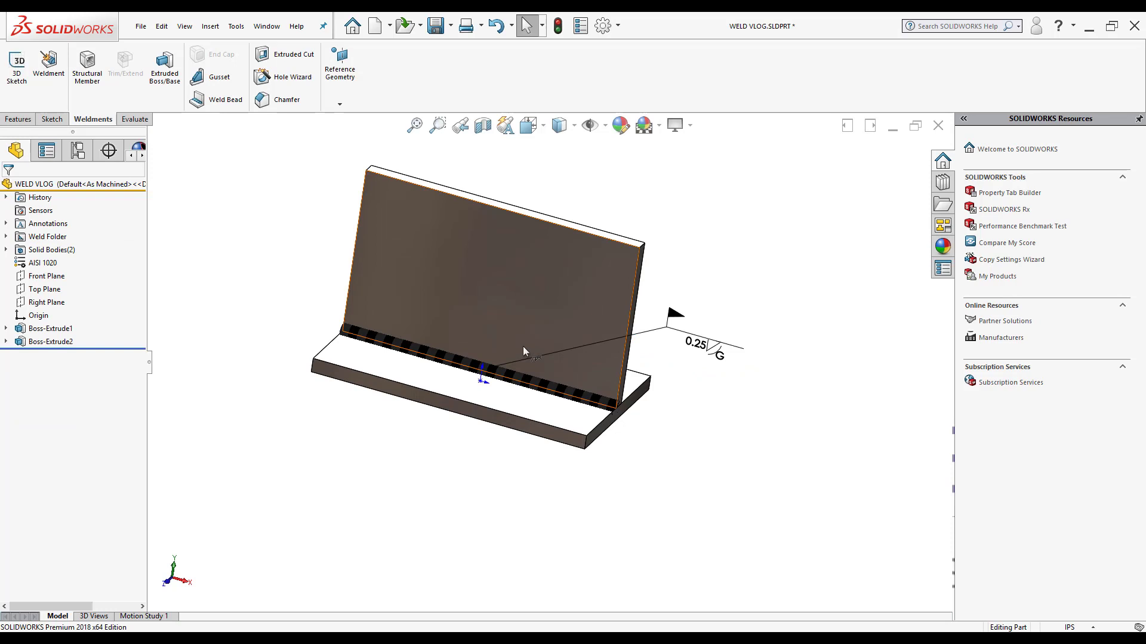
pyautogui.moveTo(543, 405); pyautogui.dragTo(678, 310, button='middle')
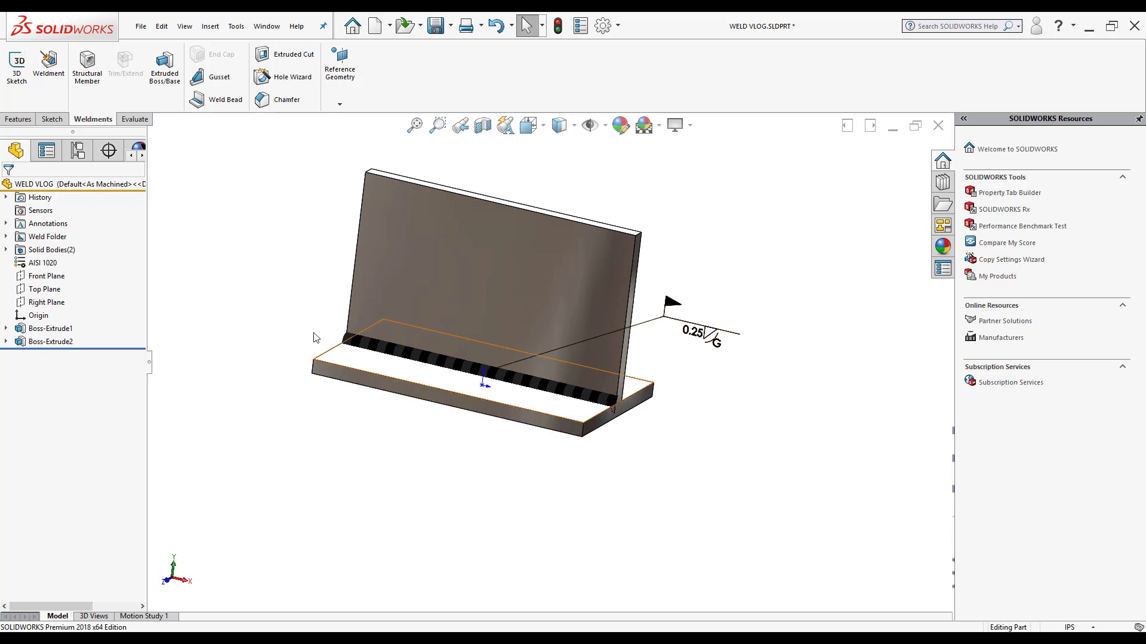
pyautogui.moveTo(315, 334); pyautogui.dragTo(281, 320, button='middle')
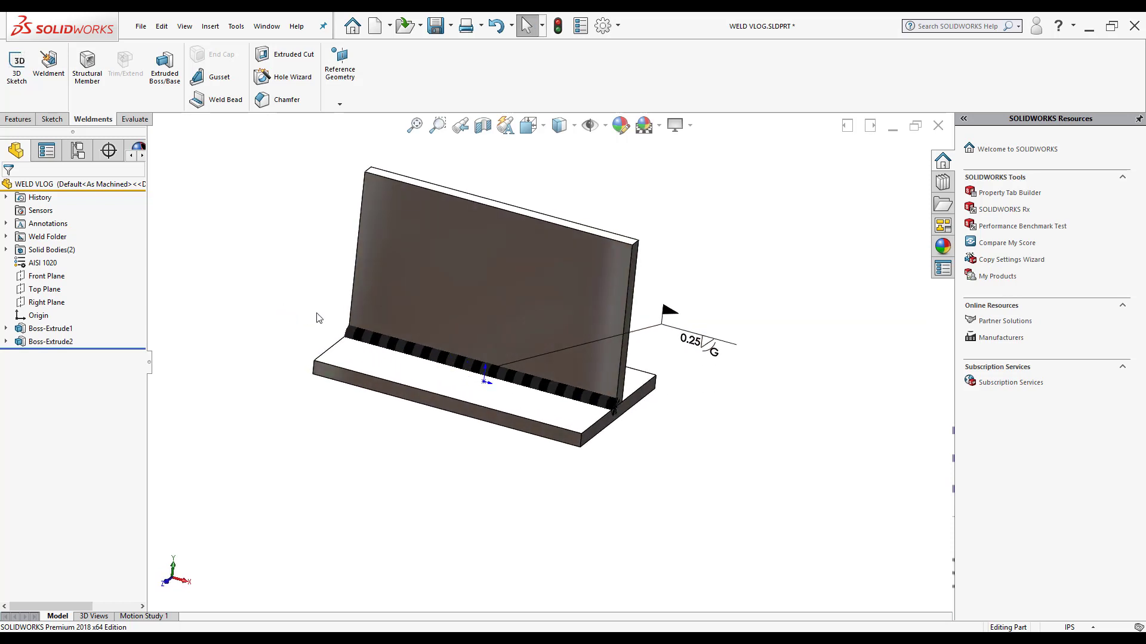
# - Make a drawing from the part using the C_Size_ANSI_Inch training template
pyautogui.click(389, 27)
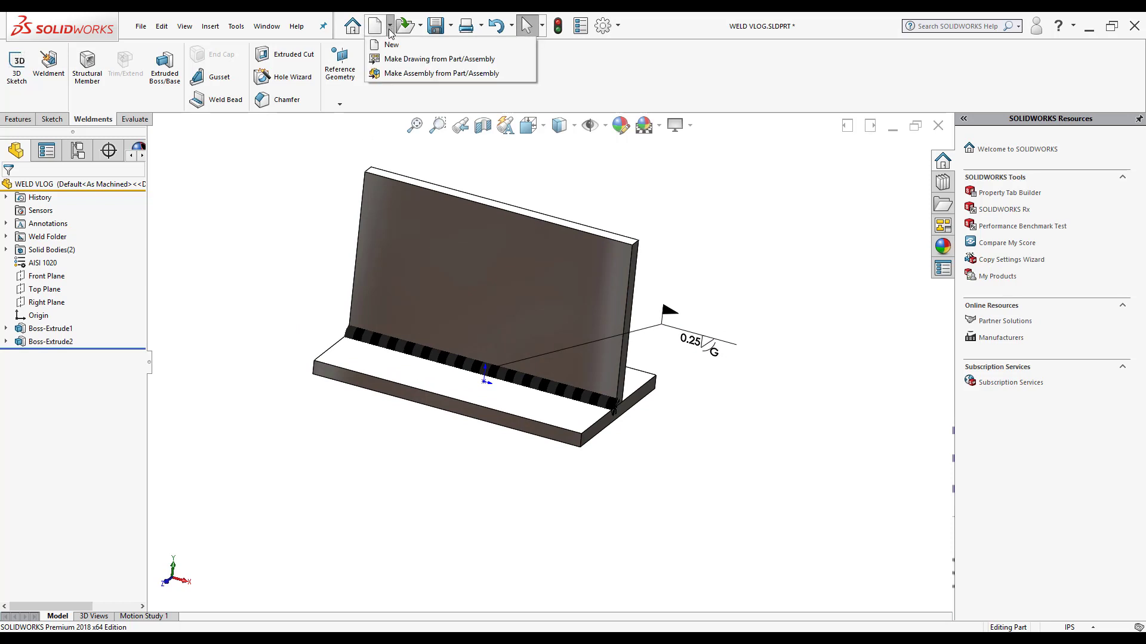
pyautogui.click(400, 60)
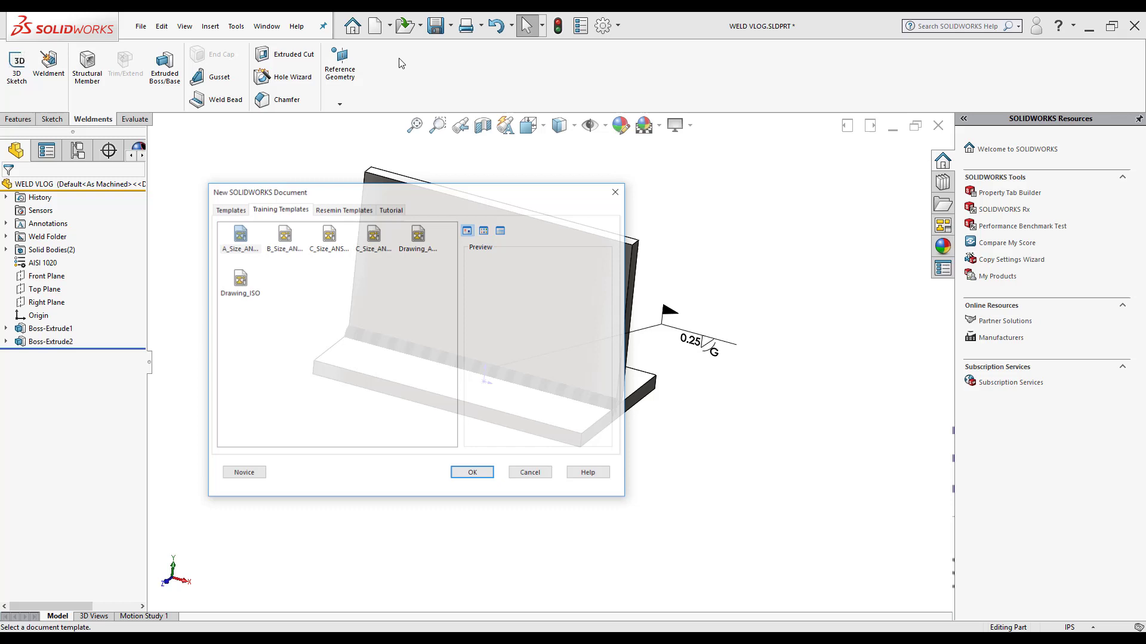
pyautogui.doubleClick(329, 235)
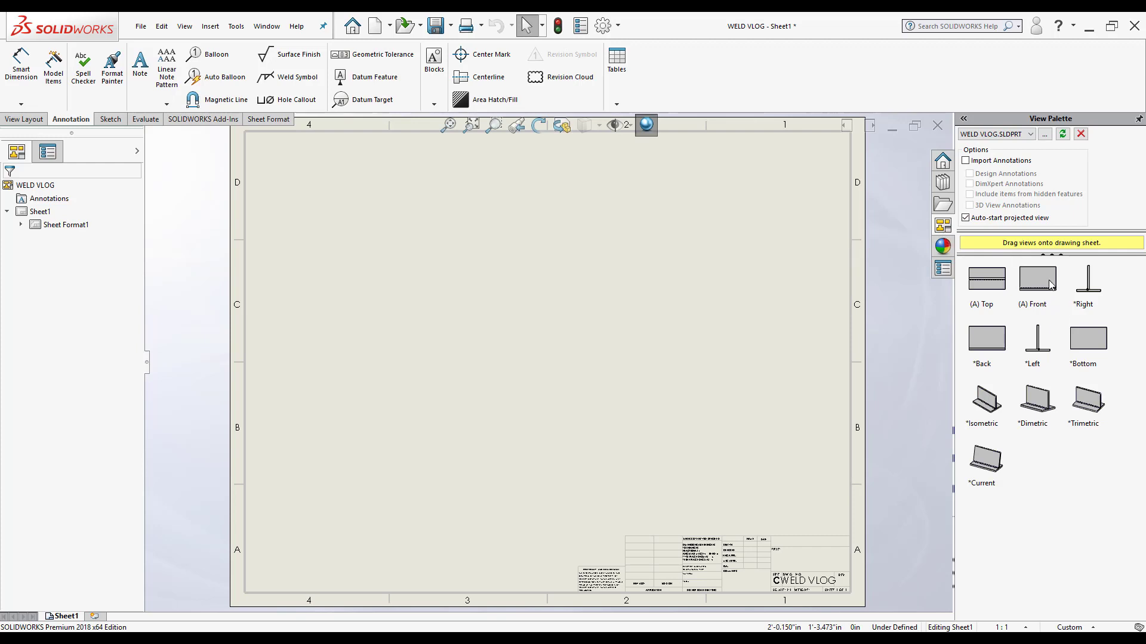
# - Place the front view, then projected top, right and isometric views on the sheet
pyautogui.moveTo(1051, 284); pyautogui.dragTo(368, 460)
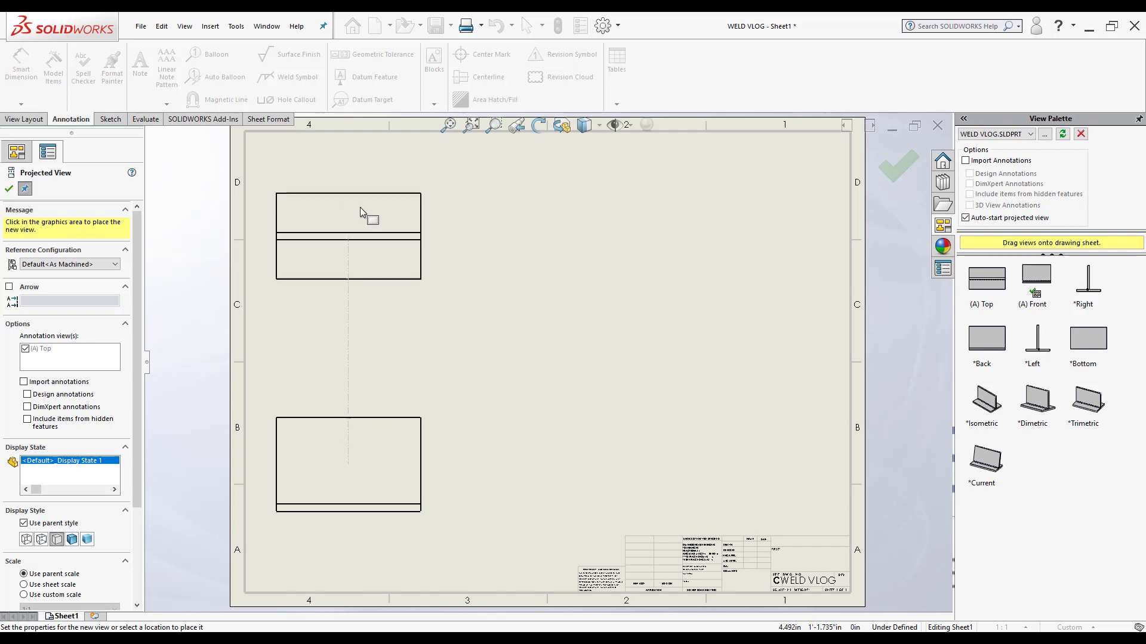
pyautogui.click(360, 207)
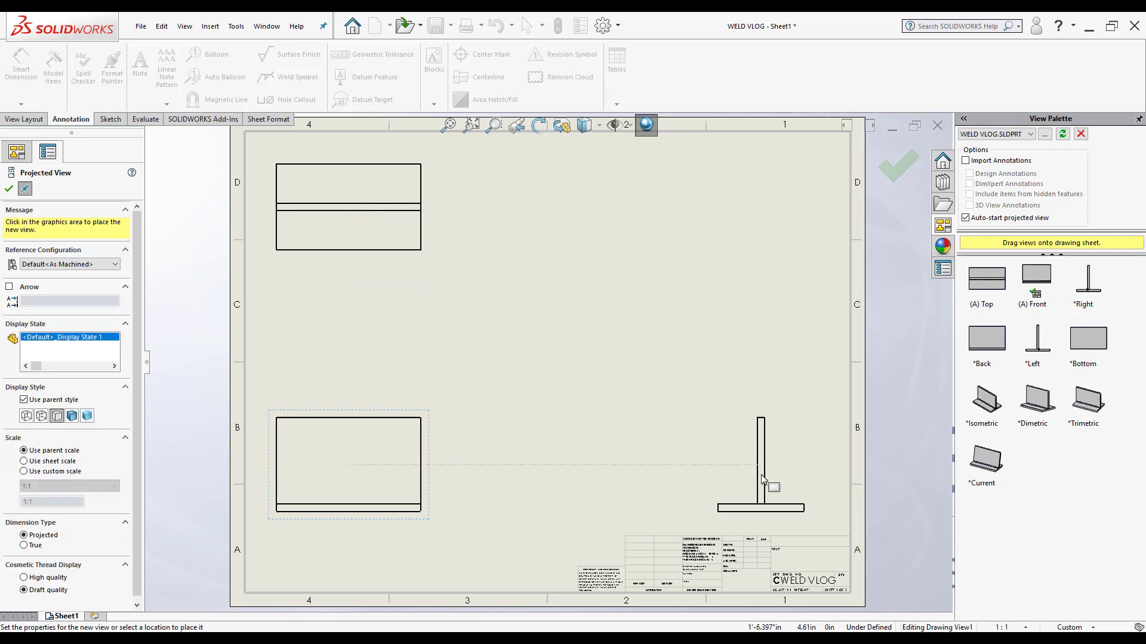
pyautogui.click(762, 479)
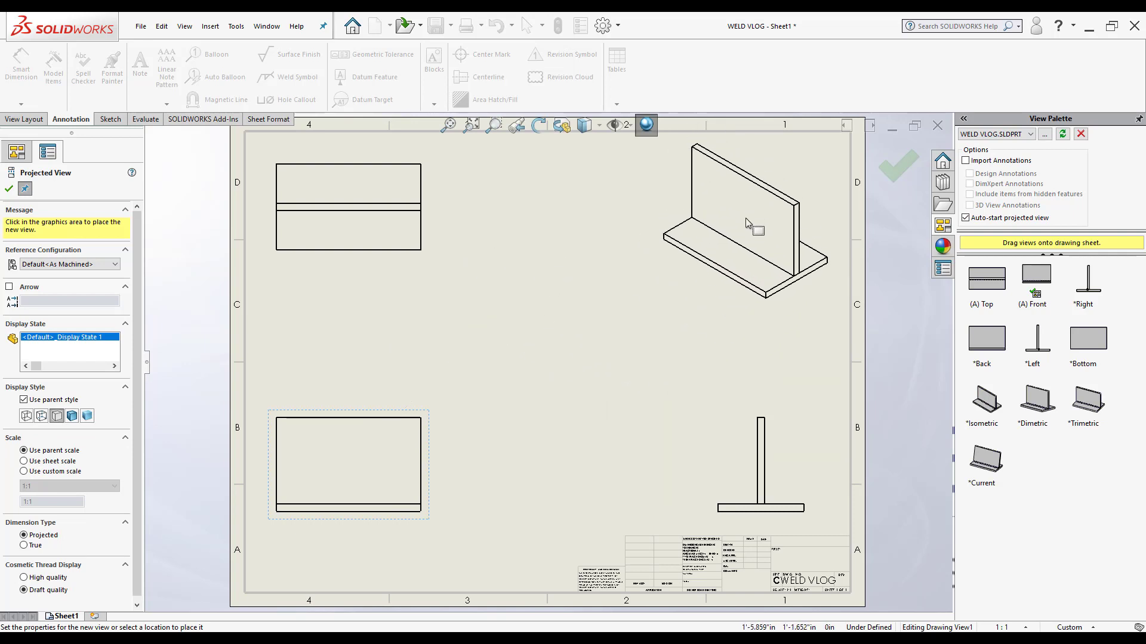
pyautogui.click(755, 222)
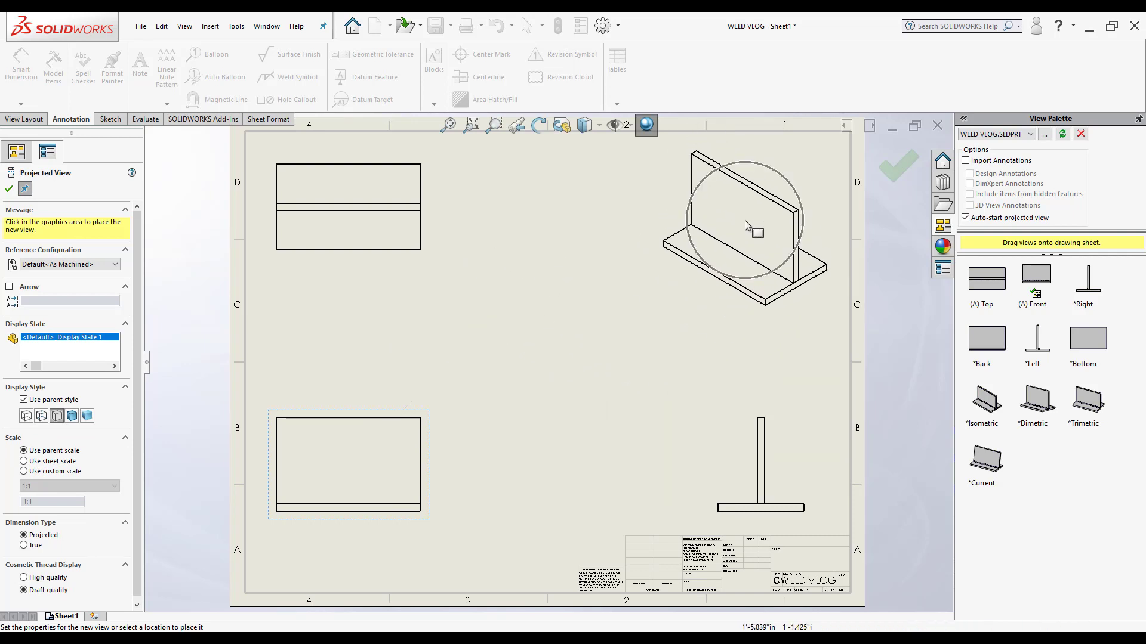
pyautogui.click(9, 189)
# - Display the isometric view as Shaded With Edges
pyautogui.click(722, 319)
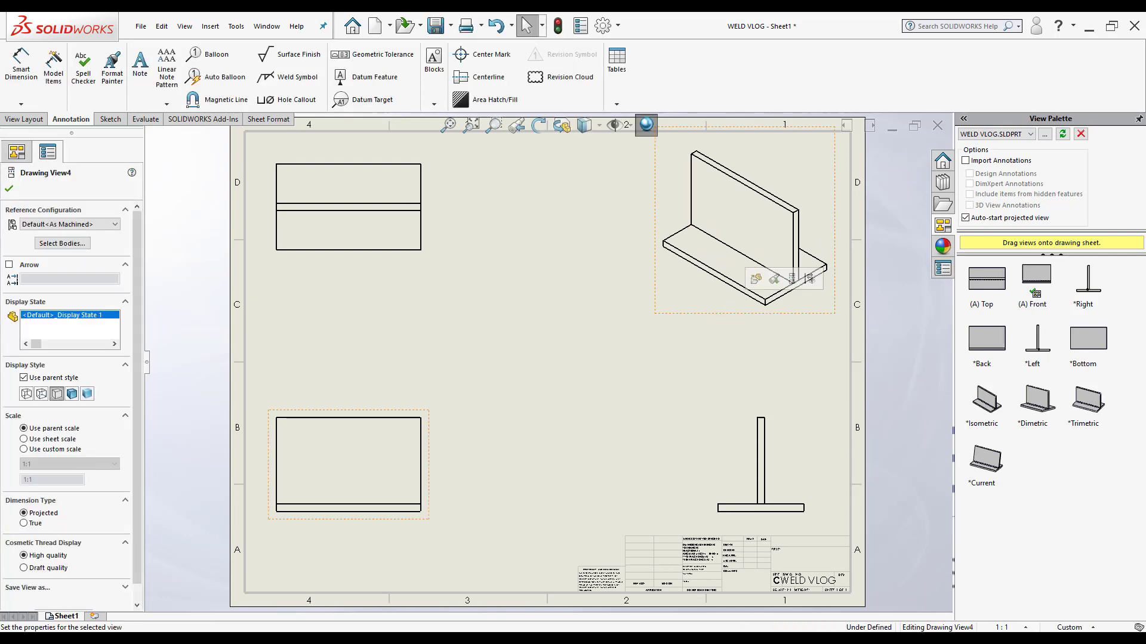
pyautogui.click(72, 394)
pyautogui.click(9, 188)
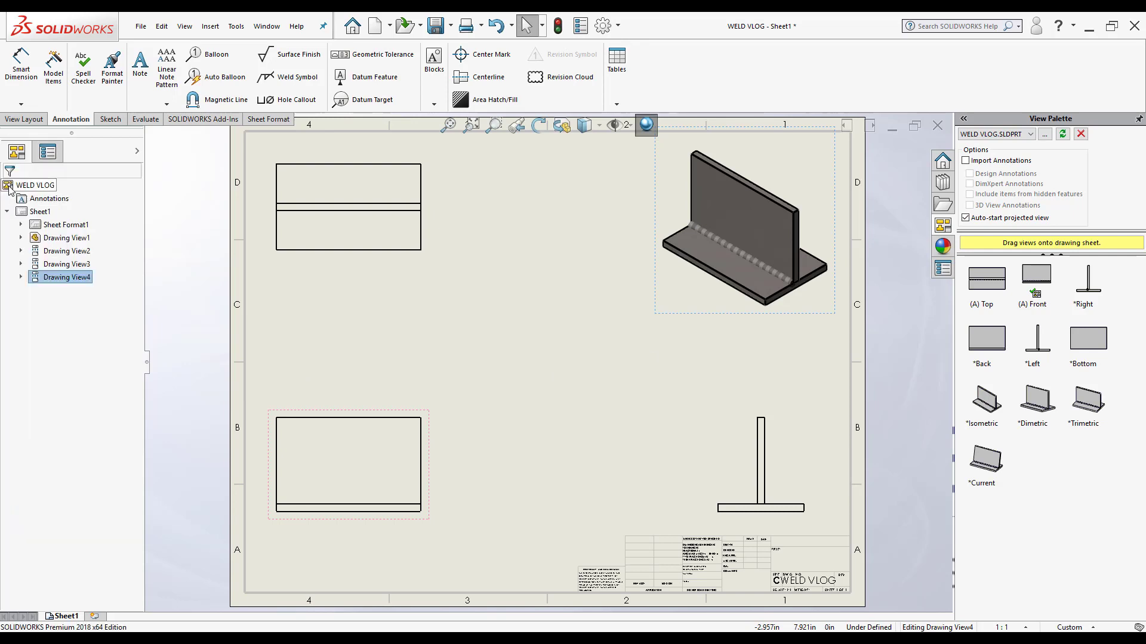
pyautogui.click(503, 295)
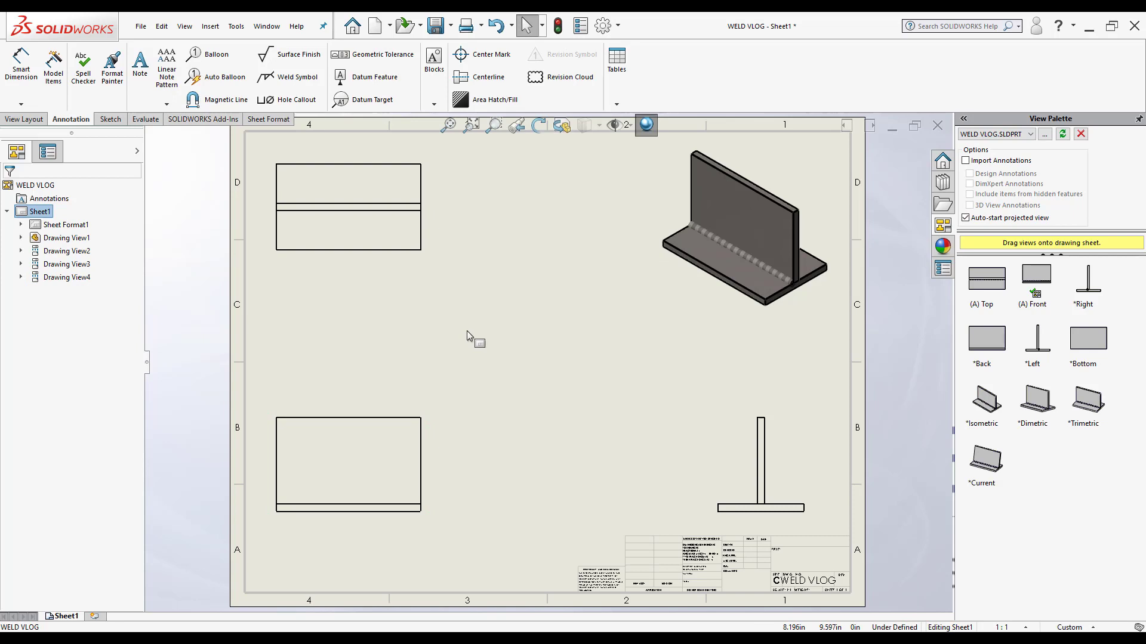
# - Import the entire model's dimensions and weld symbols into the views via Model Items
pyautogui.click(53, 72)
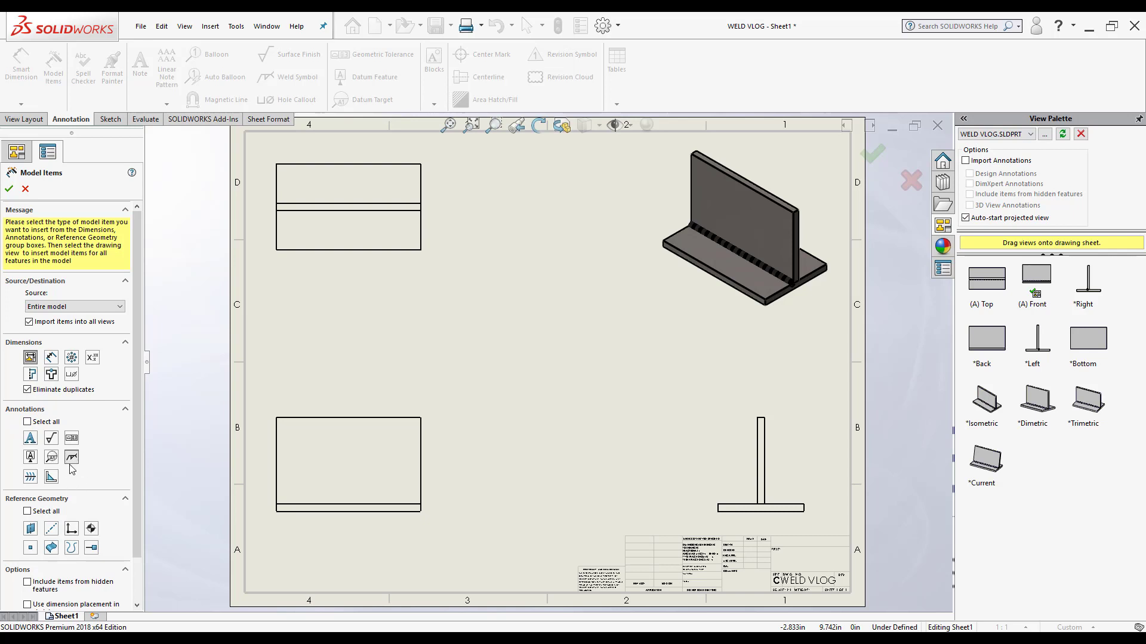
pyautogui.click(73, 463)
pyautogui.click(74, 461)
pyautogui.click(10, 191)
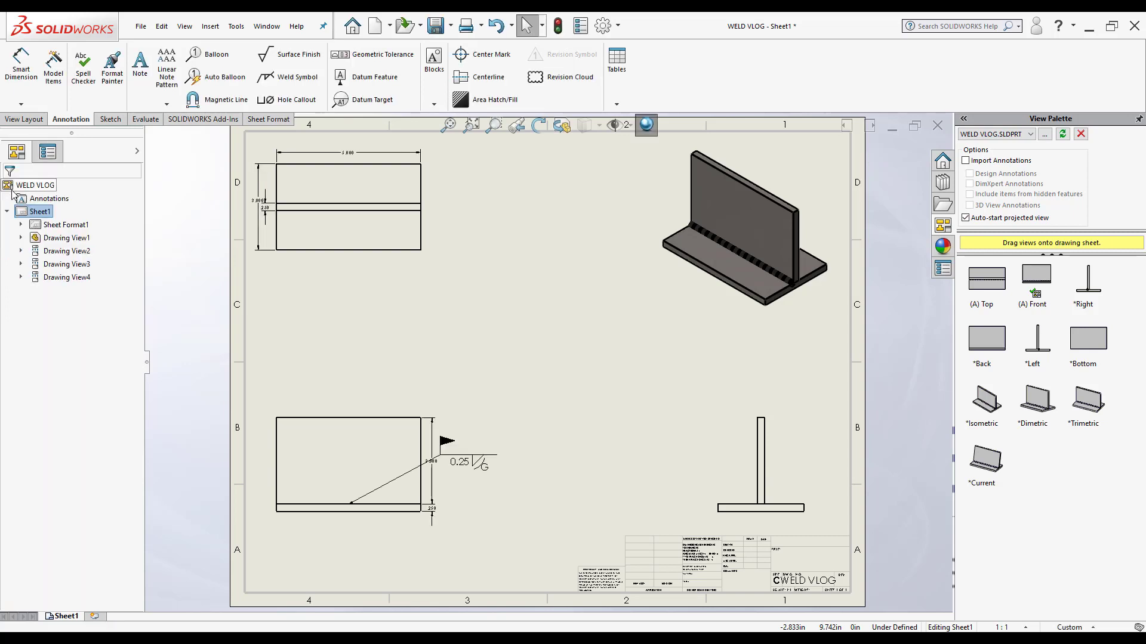
# - Move the 0.25 fillet weld symbol onto the isometric view, leader on the bead, placed up-left
pyautogui.moveTo(495, 455); pyautogui.dragTo(351, 361)
pyautogui.moveTo(351, 506); pyautogui.dragTo(366, 469)
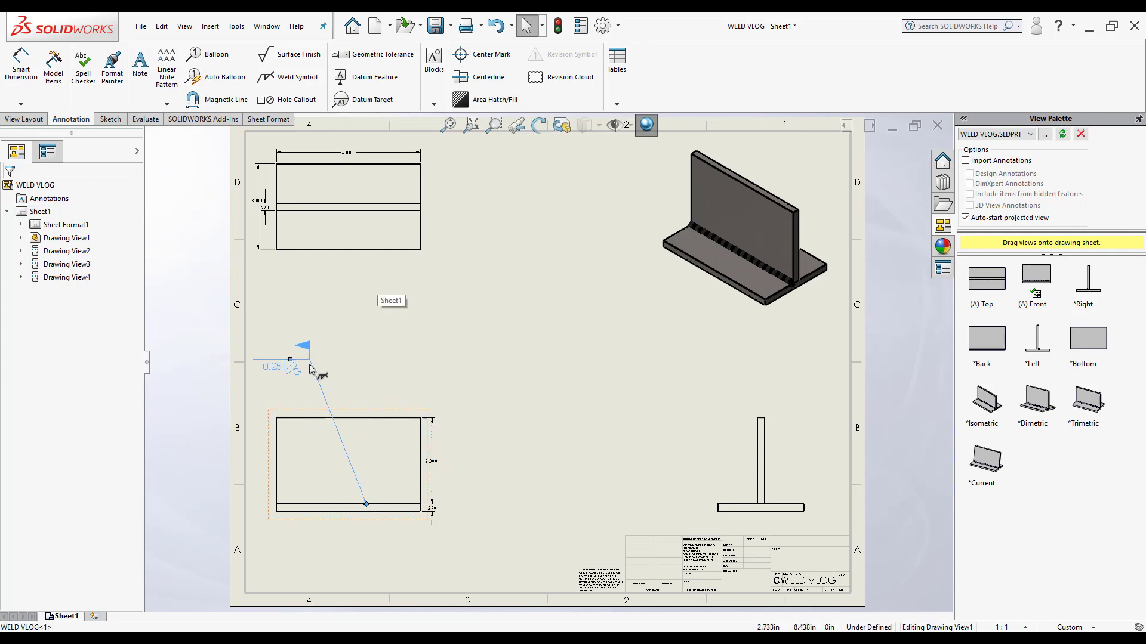
pyautogui.hotkey('ctrl', 'x')
pyautogui.hotkey('ctrl', 'v')
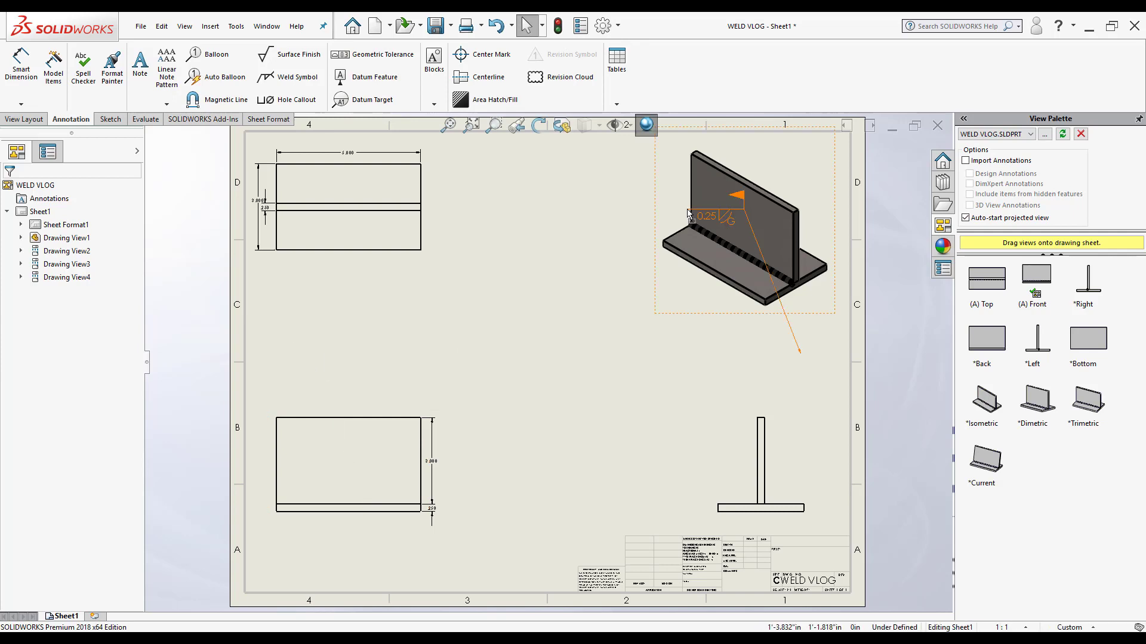
pyautogui.moveTo(699, 213); pyautogui.dragTo(779, 270)
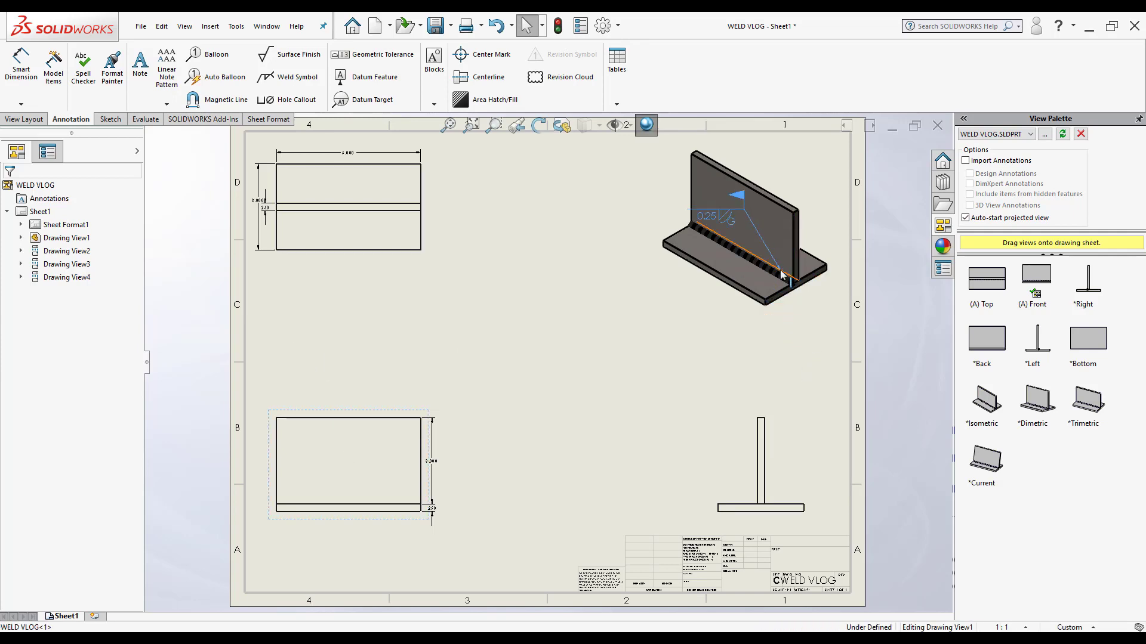
pyautogui.click(500, 219)
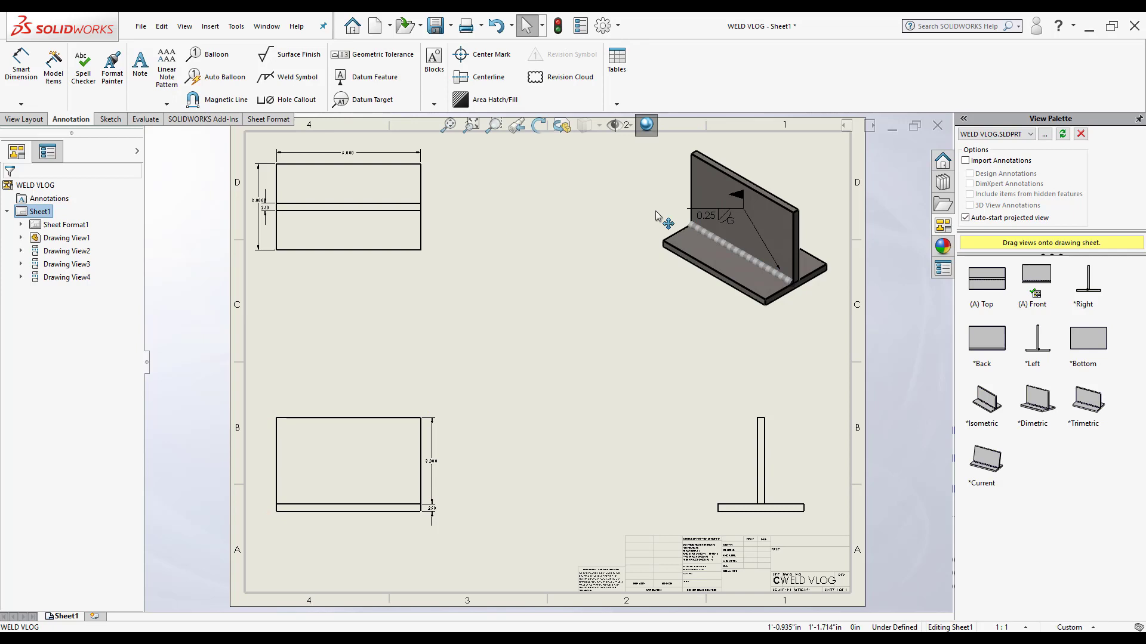
pyautogui.moveTo(719, 222); pyautogui.dragTo(623, 199)
pyautogui.click(589, 327)
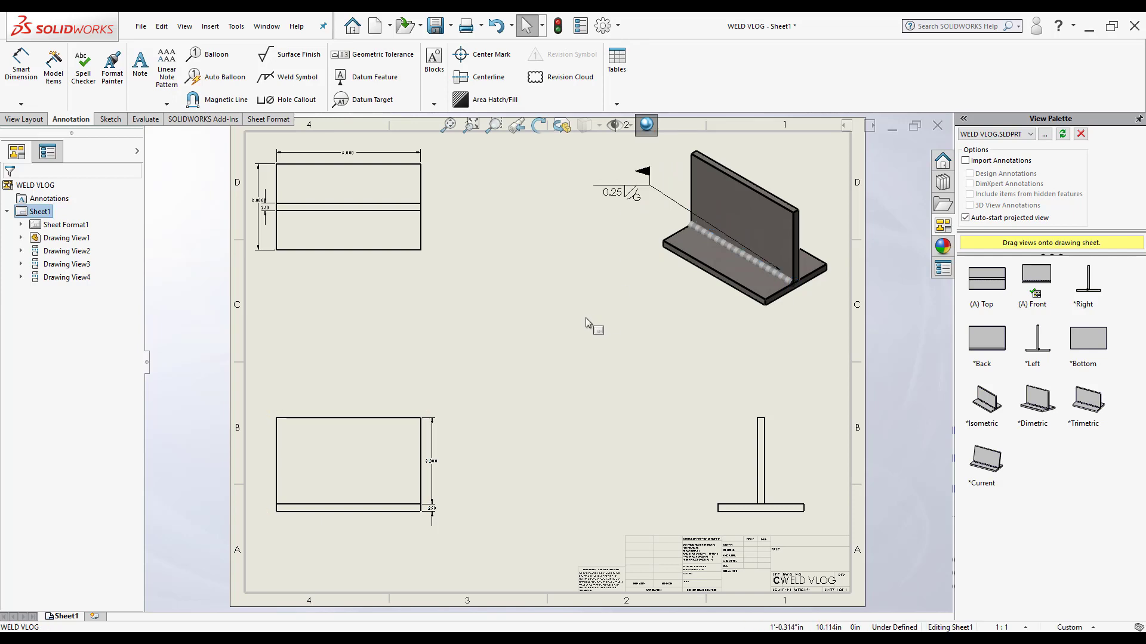
pyautogui.click(782, 276)
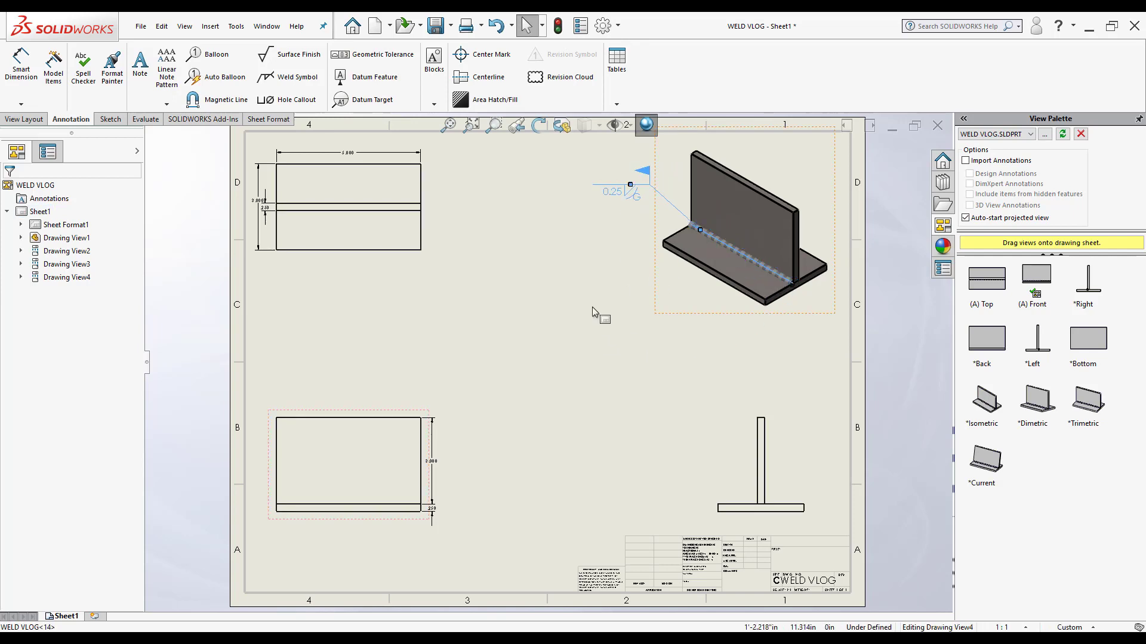
pyautogui.click(607, 327)
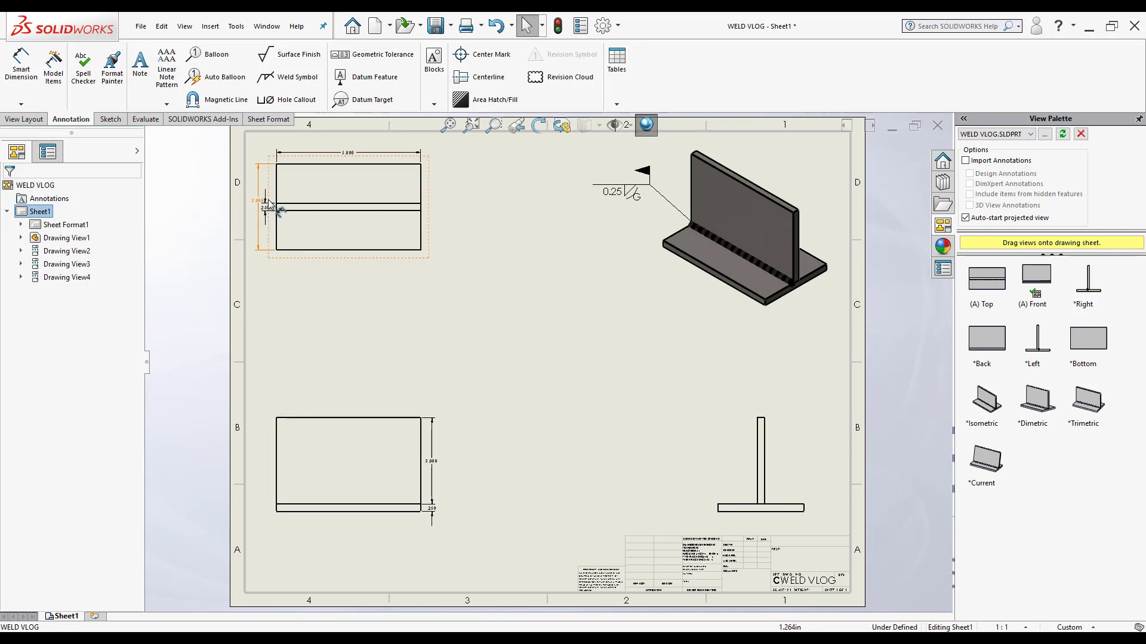
# - Drag the 3.000 dimension farther right and the 0.250 dimension below the front view
pyautogui.moveTo(434, 473); pyautogui.dragTo(482, 478)
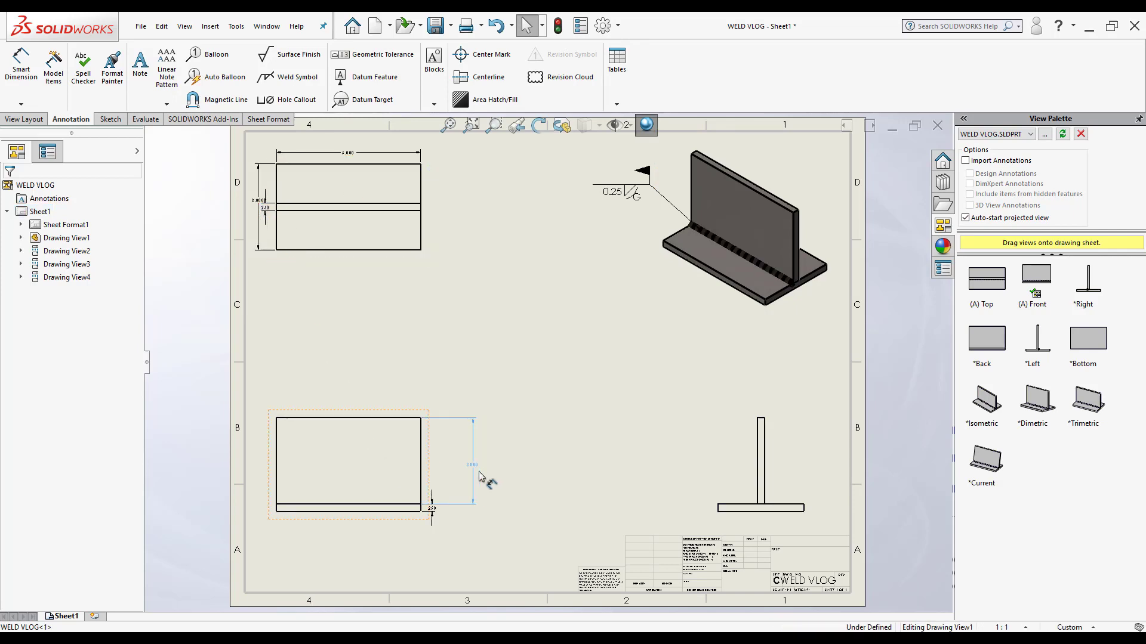
pyautogui.click(9, 188)
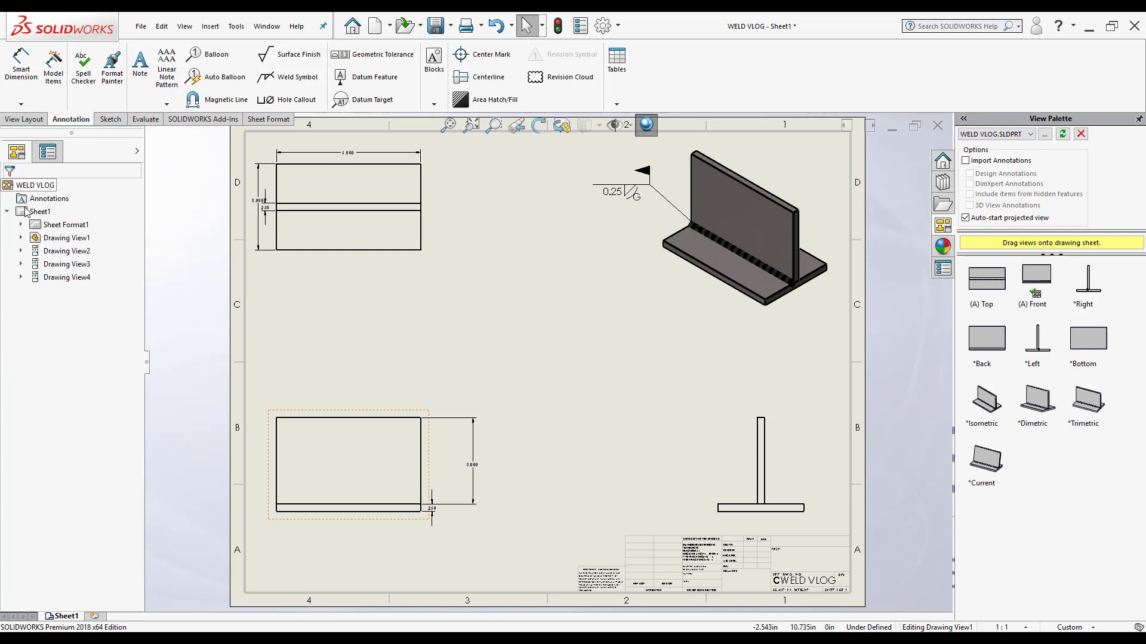
pyautogui.moveTo(432, 512); pyautogui.dragTo(402, 537)
pyautogui.click(546, 436)
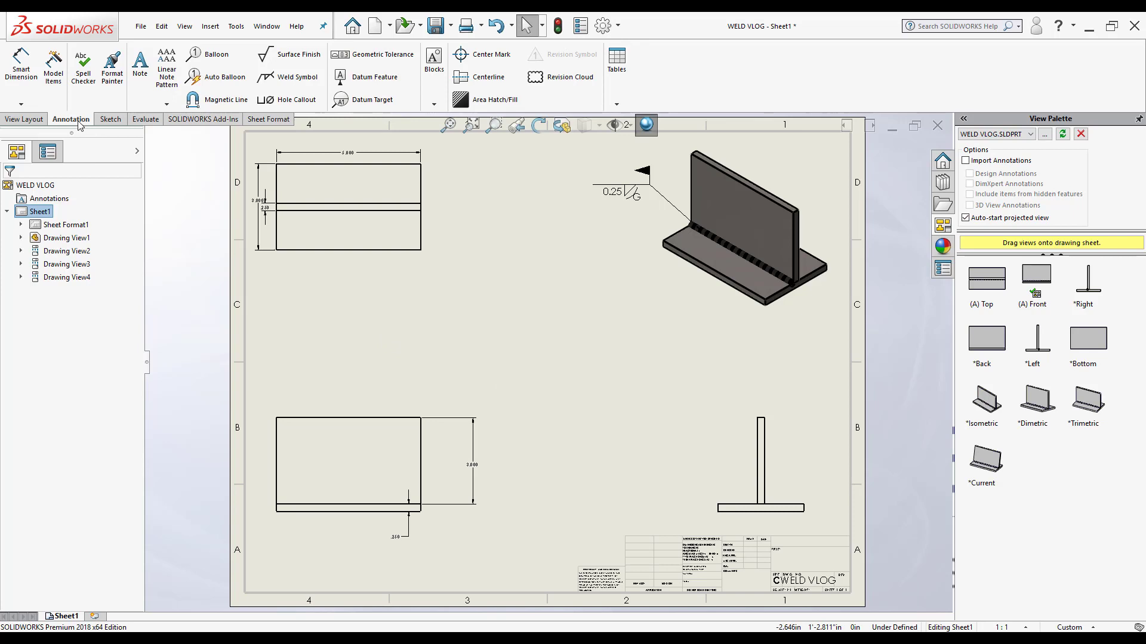
# - Add a second fillet weld symbol with a Field/Site flag, anchored on the isometric bead, below that view
pyautogui.click(280, 78)
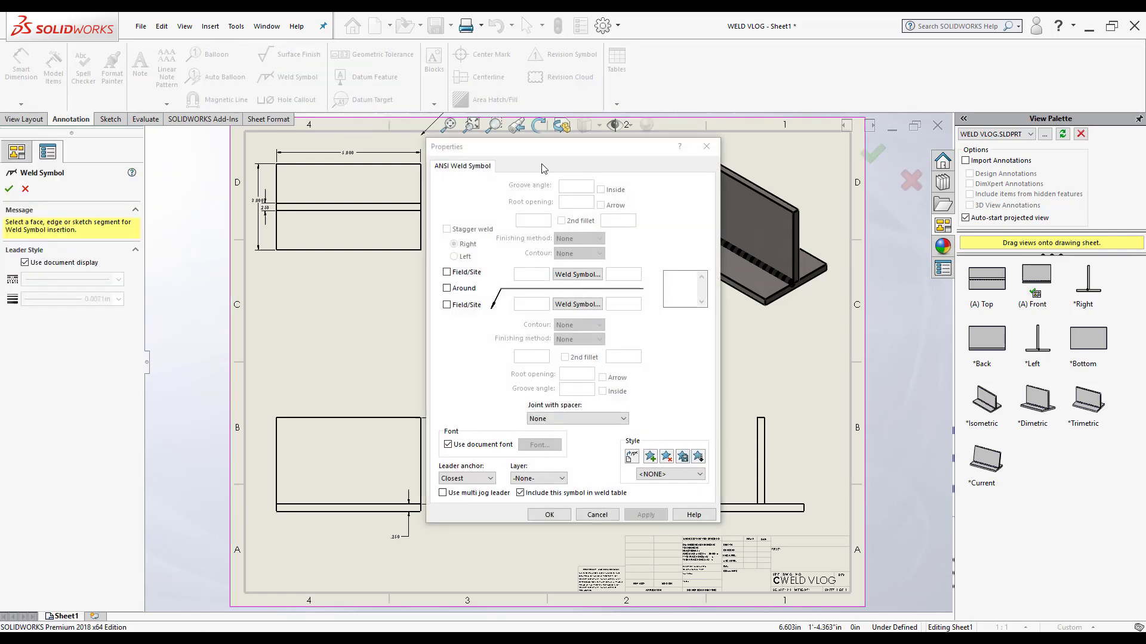
pyautogui.moveTo(196, 129); pyautogui.dragTo(136, 117)
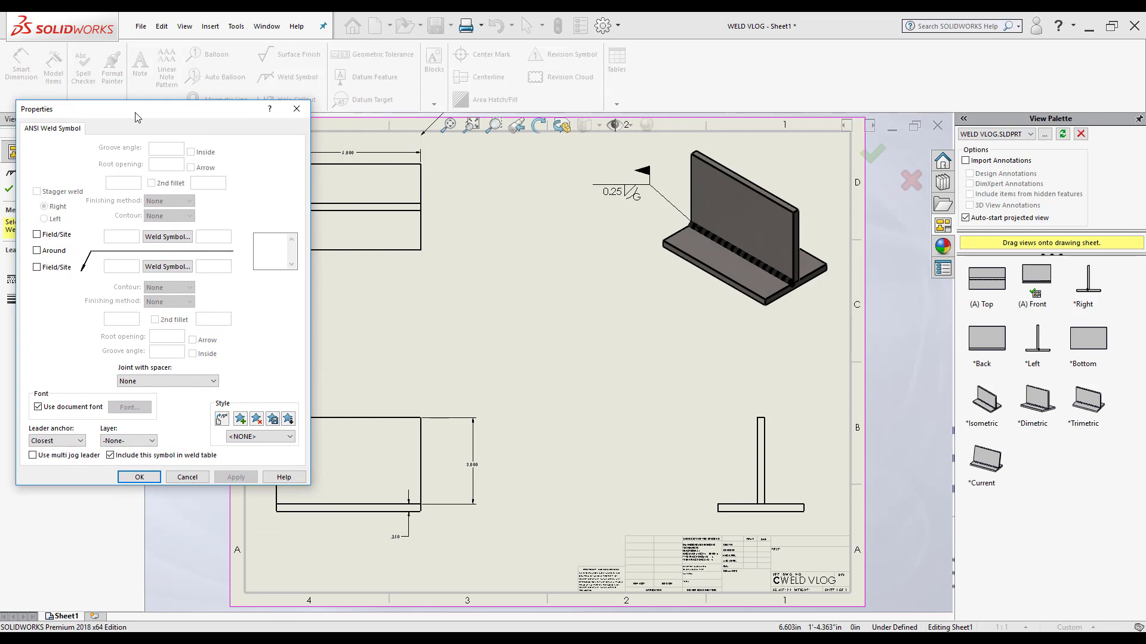
pyautogui.click(167, 237)
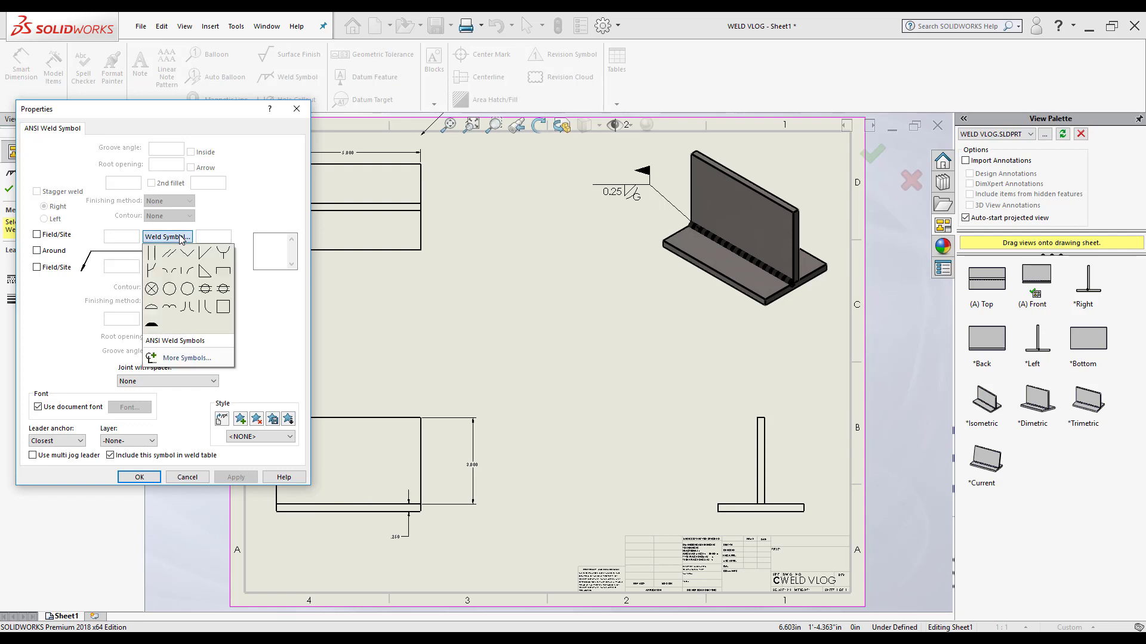
pyautogui.click(204, 272)
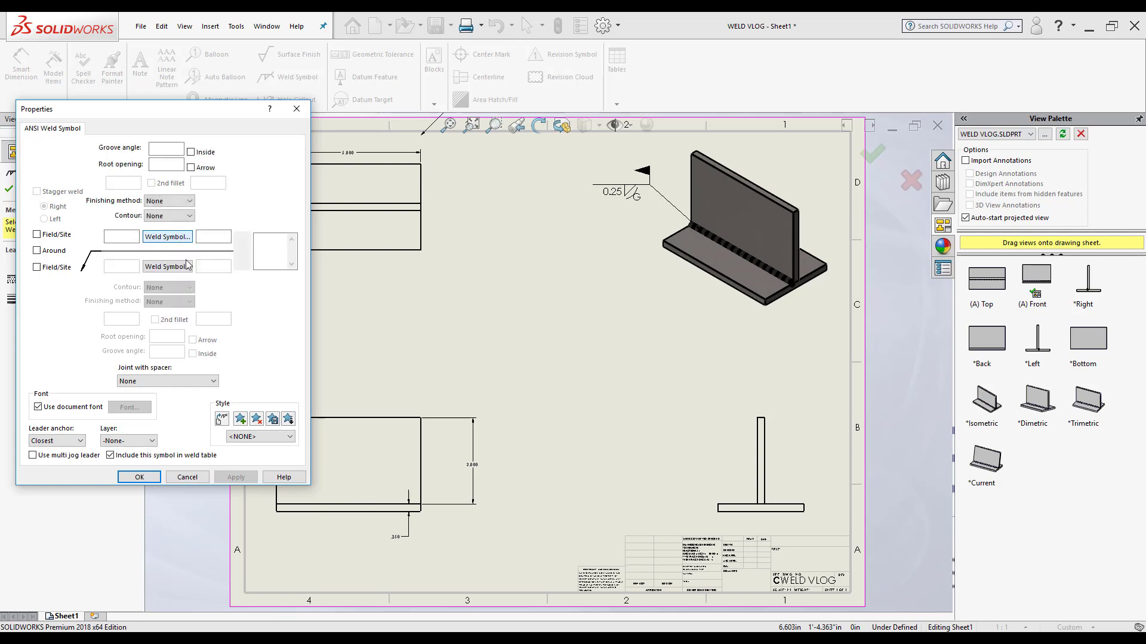
pyautogui.click(37, 235)
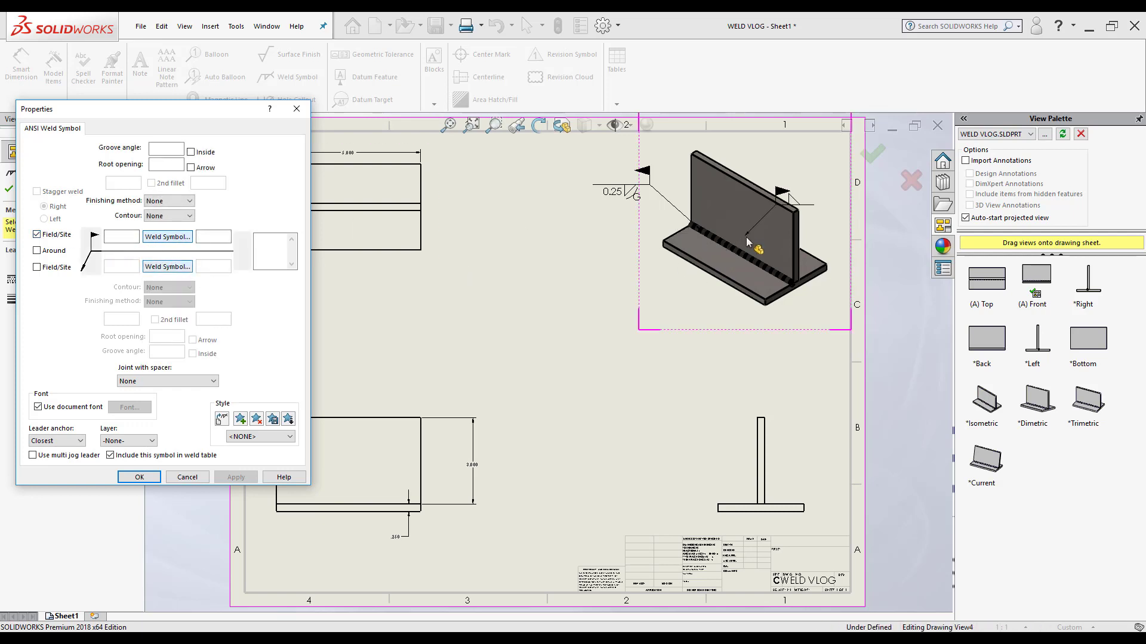
pyautogui.click(770, 264)
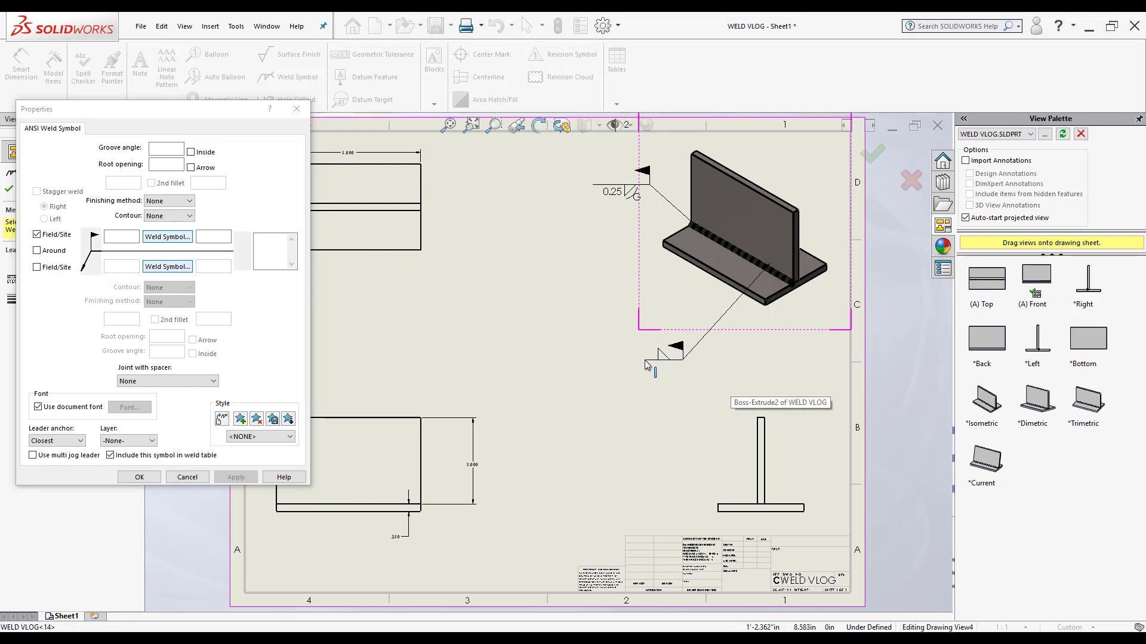
pyautogui.click(667, 371)
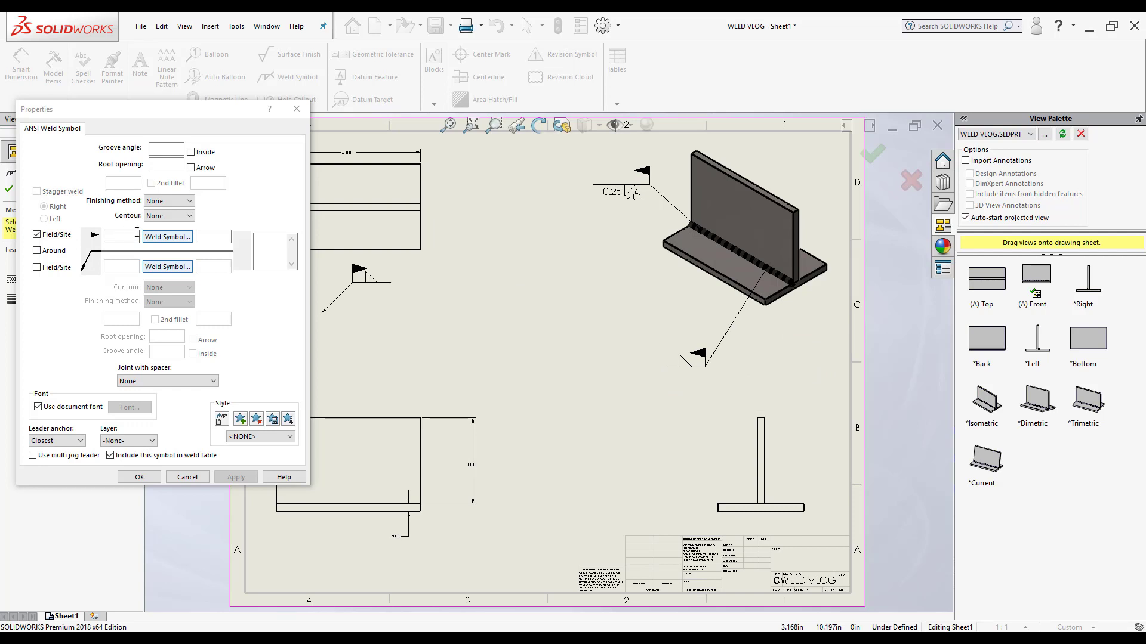
pyautogui.click(159, 242)
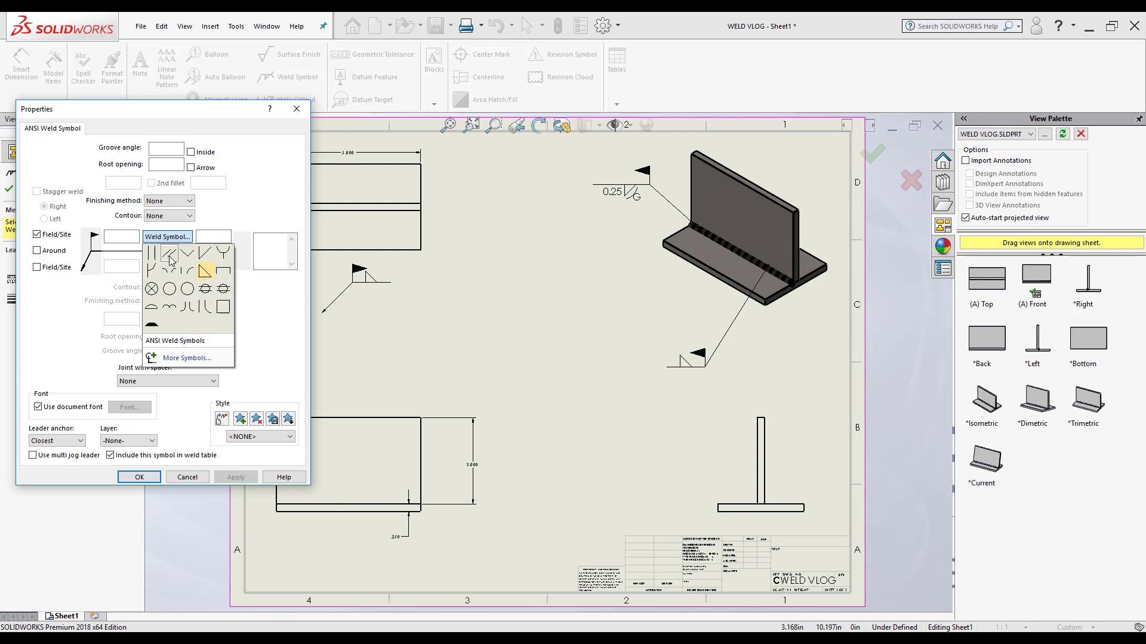
pyautogui.click(274, 320)
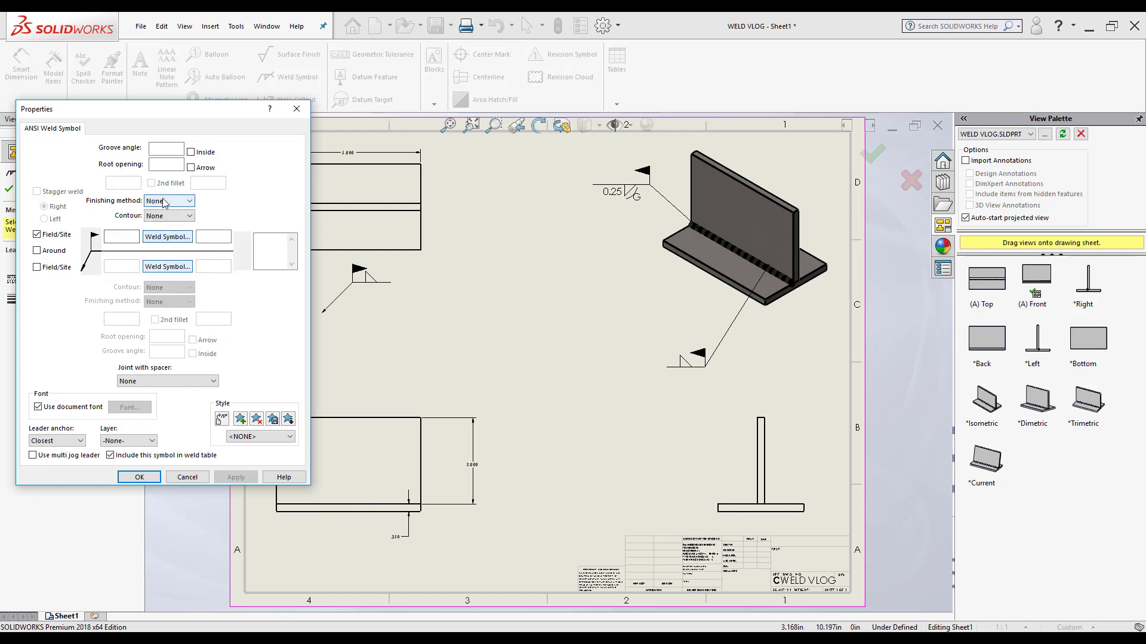
pyautogui.click(165, 202)
pyautogui.click(165, 203)
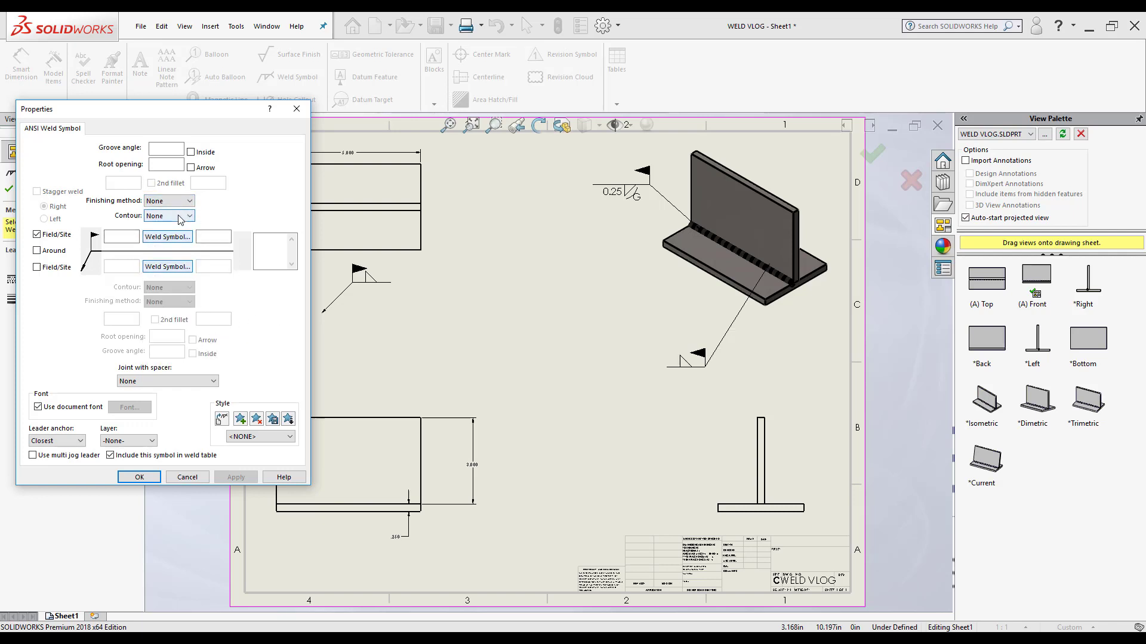
pyautogui.click(180, 217)
pyautogui.click(179, 226)
# - Accept and place the field-weld symbol below the isometric view, then glance at the part and return
pyautogui.click(148, 479)
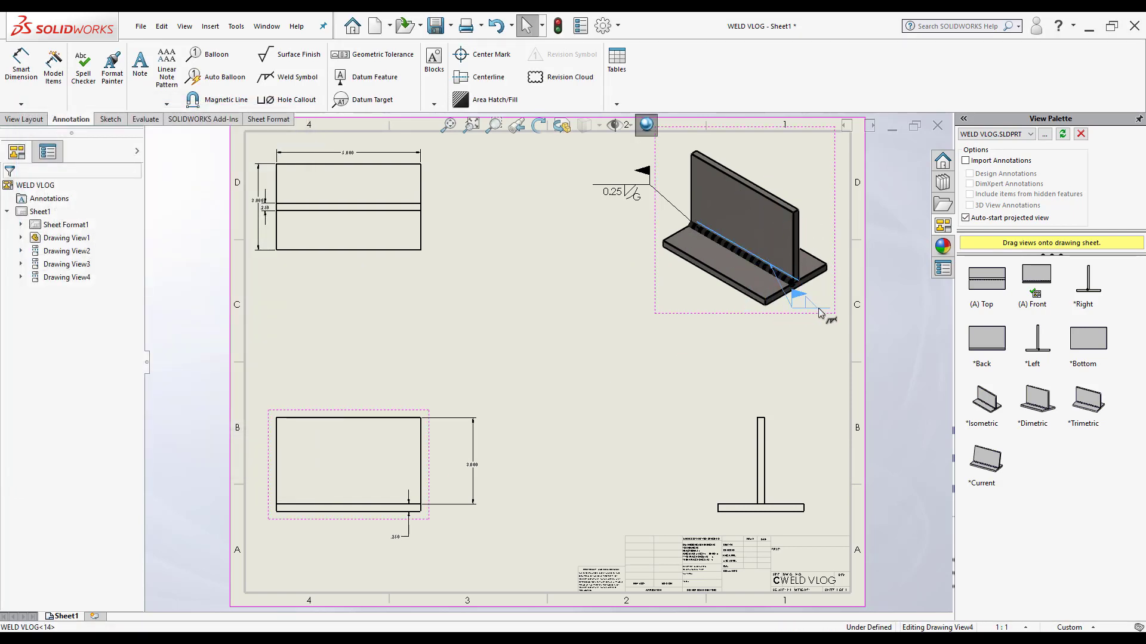
pyautogui.click(823, 344)
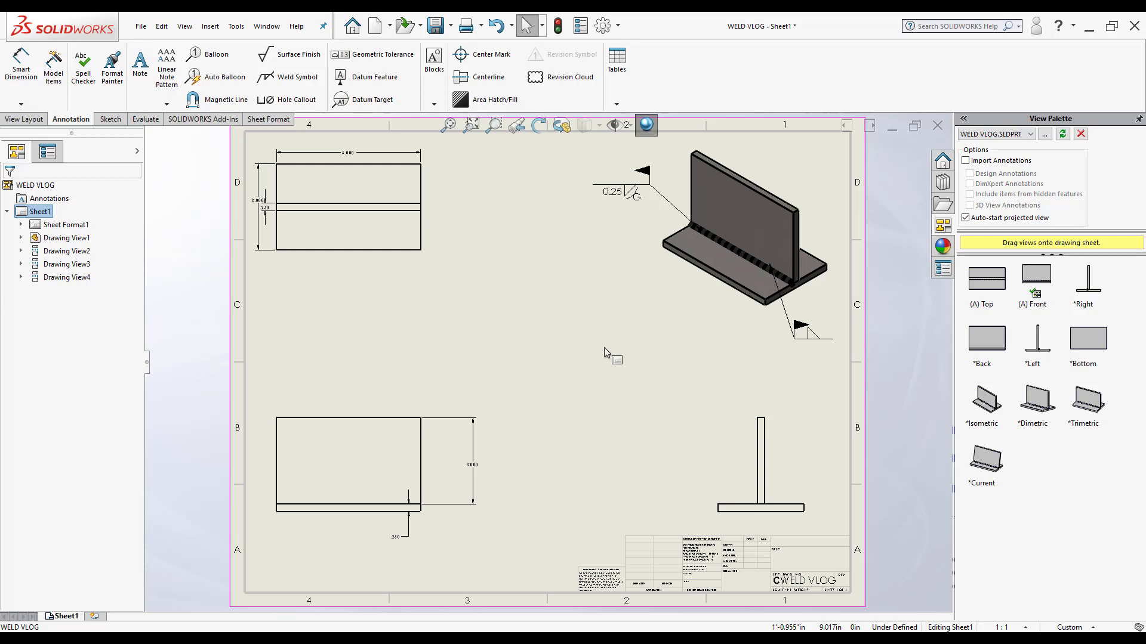
pyautogui.hotkey('ctrl', 'Tab')
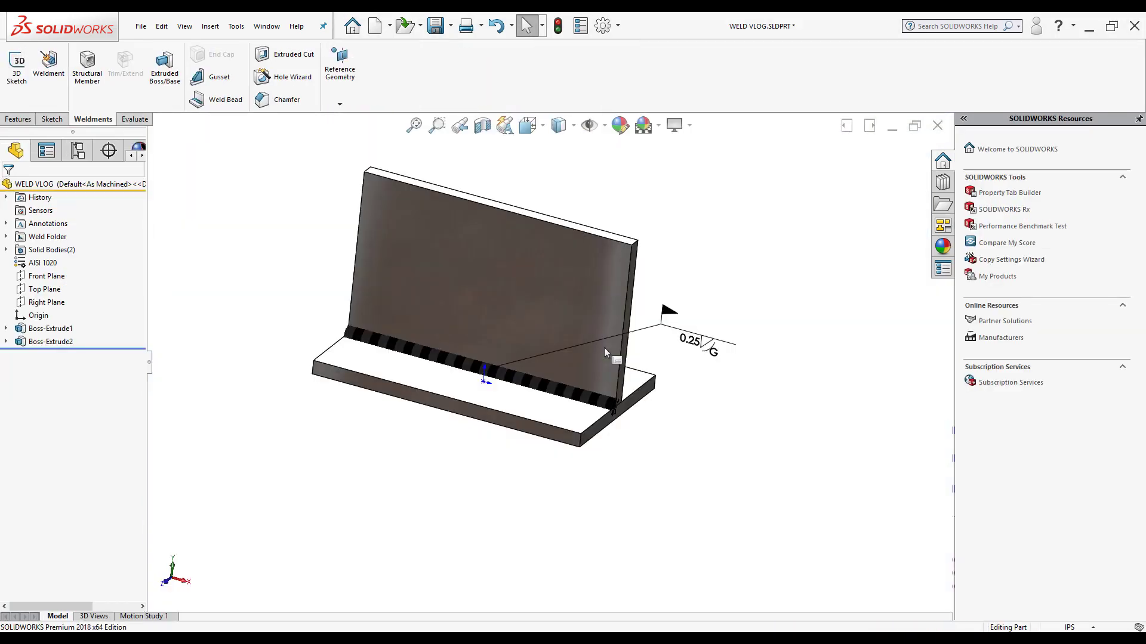
pyautogui.hotkey('ctrl', 'Tab')
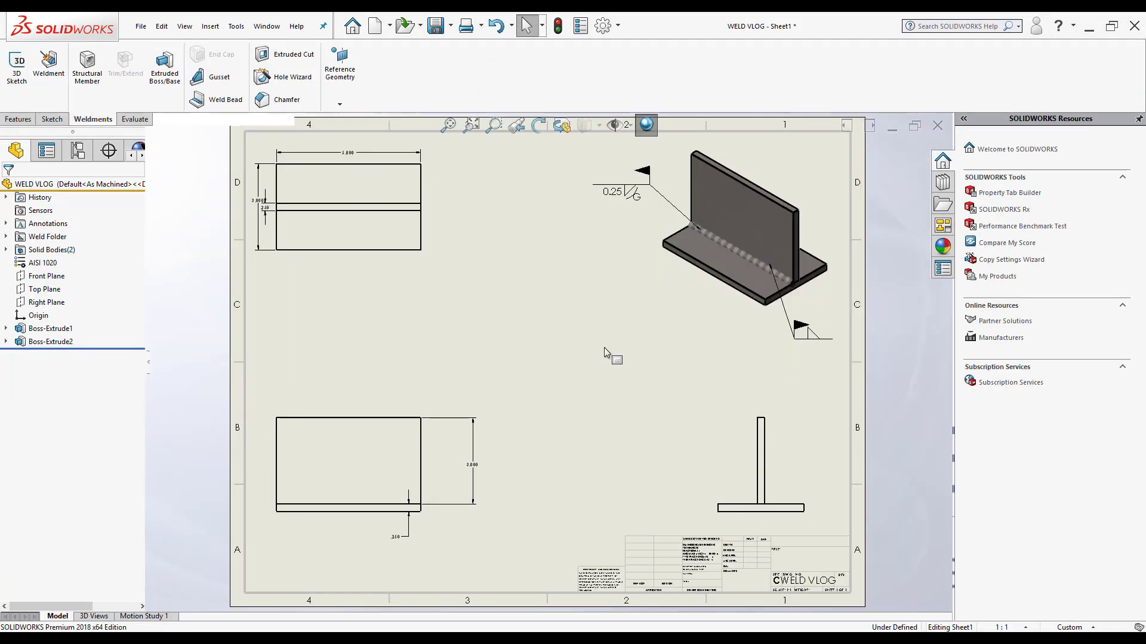